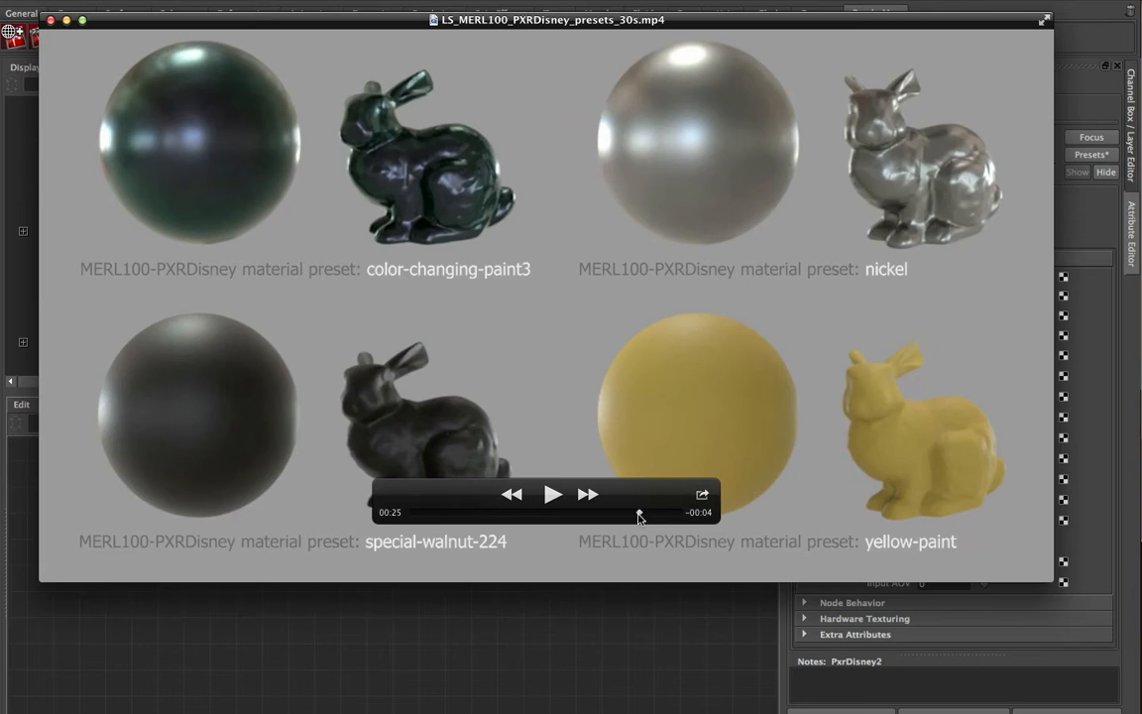
Step: Scrub the preset reference video to the color-changing-paint3 section, pause it, and return to Maya
{"action": "left_click_drag", "start_coordinate": [639, 515], "coordinate": [632, 515]}
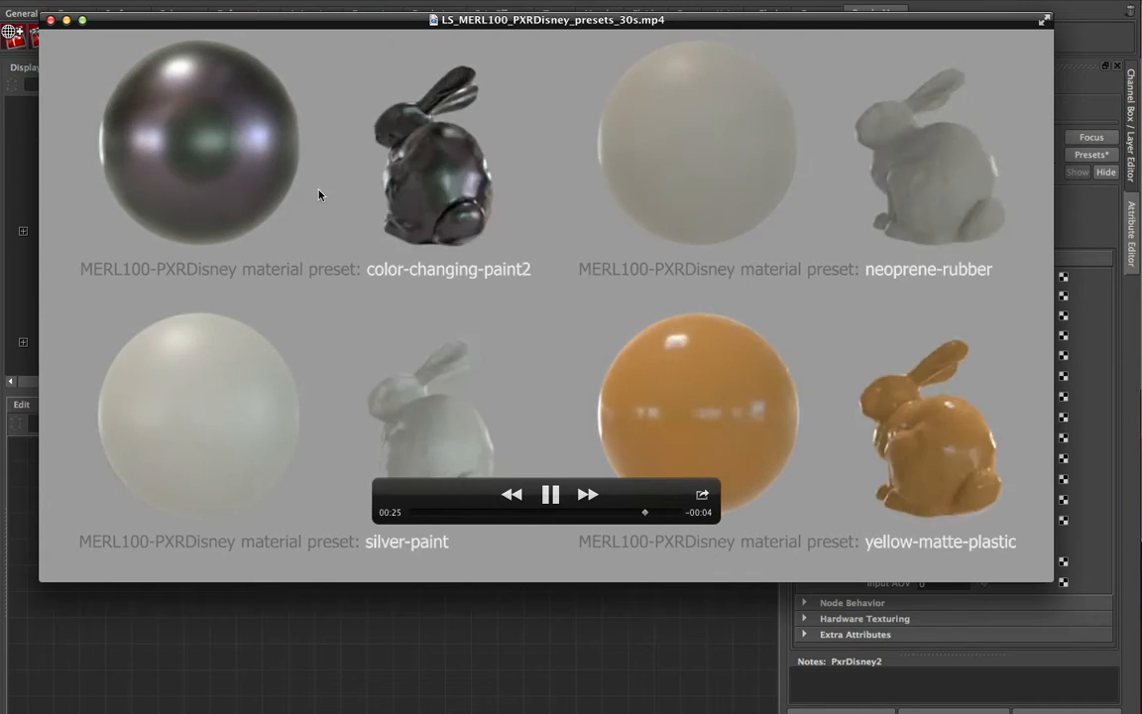
{"action": "left_click", "coordinate": [639, 513]}
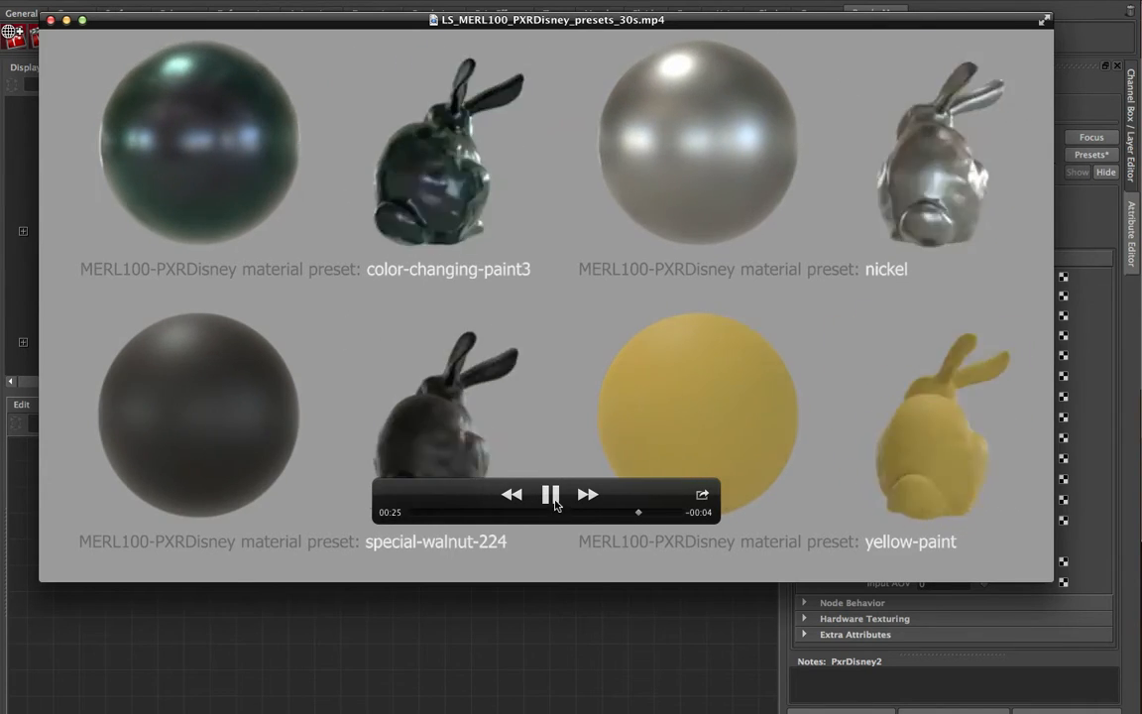
{"action": "left_click", "coordinate": [550, 494]}
{"action": "key", "text": "super+Tab"}
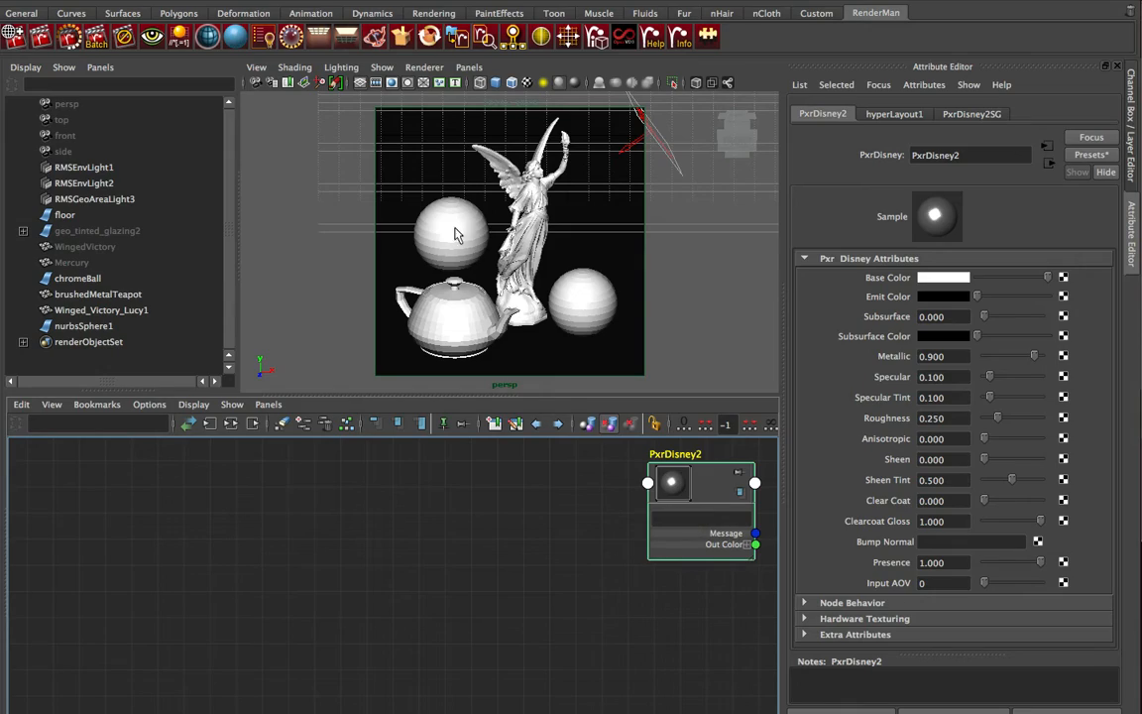
Step: Start a rerender of the scene and replace the PxrDisney2 material's settings with the chrome_steel preset
{"action": "left_click", "coordinate": [77, 37]}
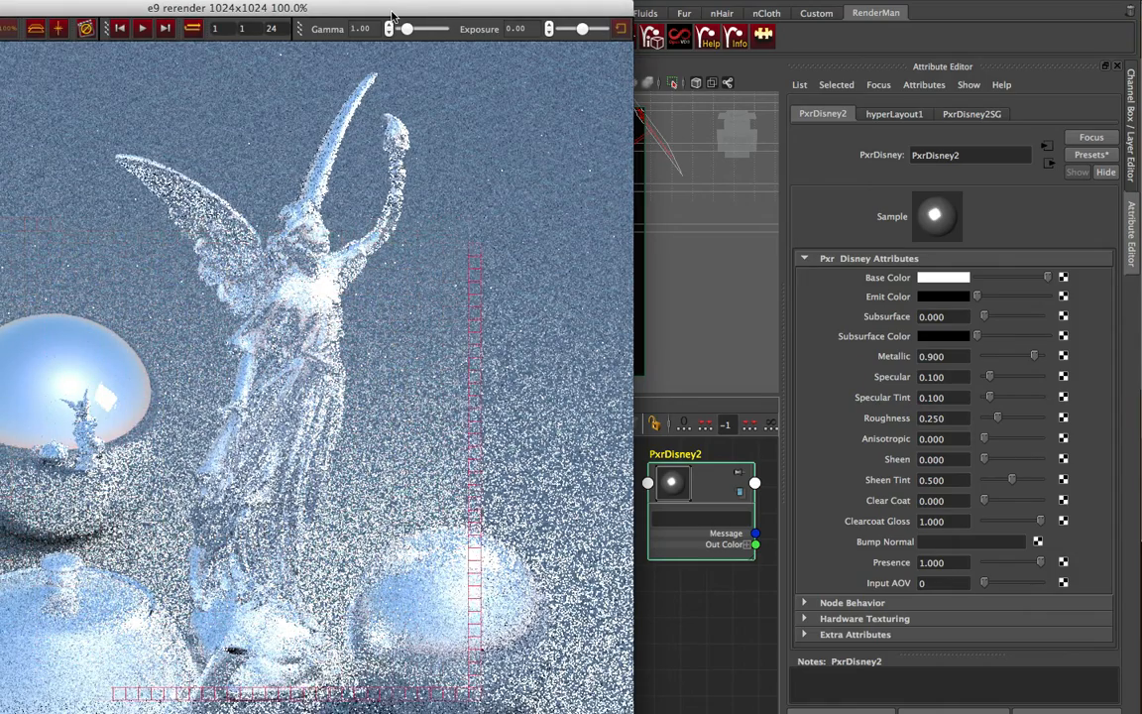
{"action": "left_click_drag", "start_coordinate": [347, 8], "coordinate": [354, 0]}
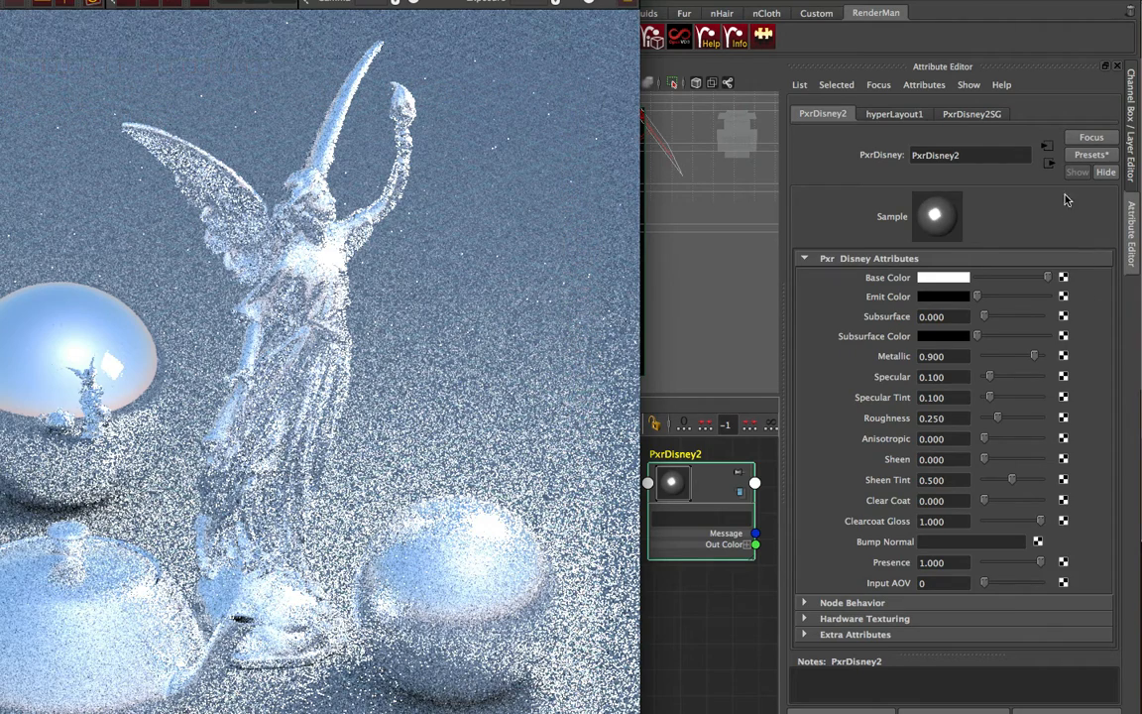
{"action": "left_click", "coordinate": [1087, 157]}
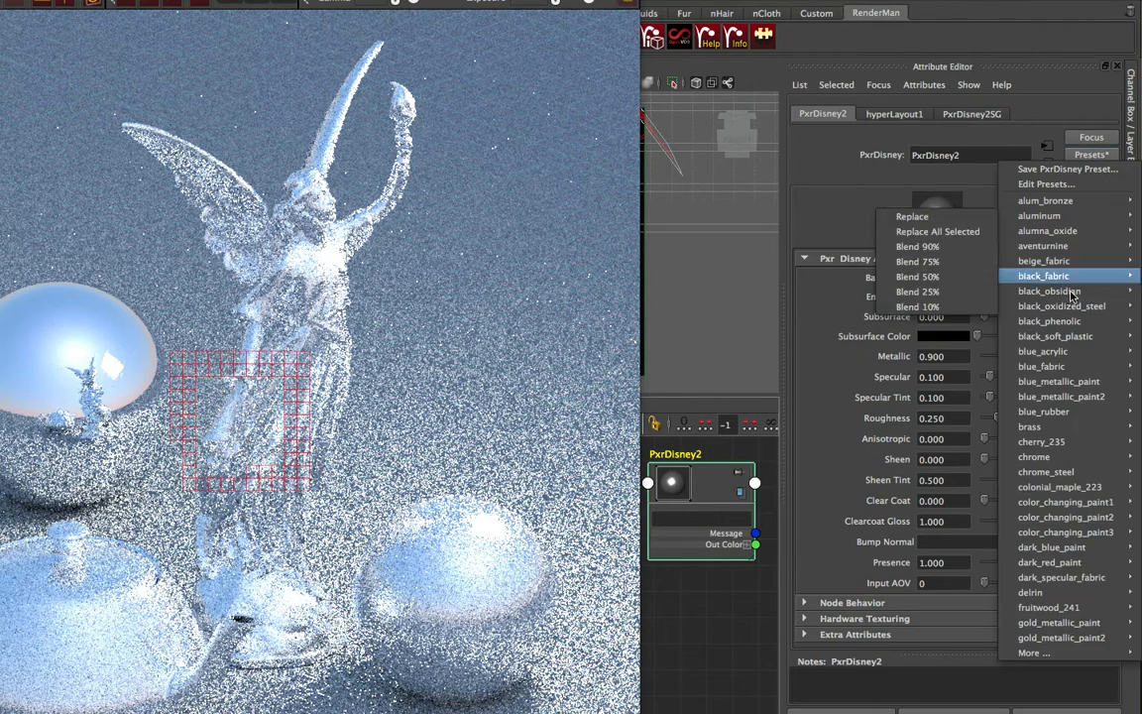
{"action": "mouse_move", "coordinate": [1035, 472]}
{"action": "left_click", "coordinate": [990, 475]}
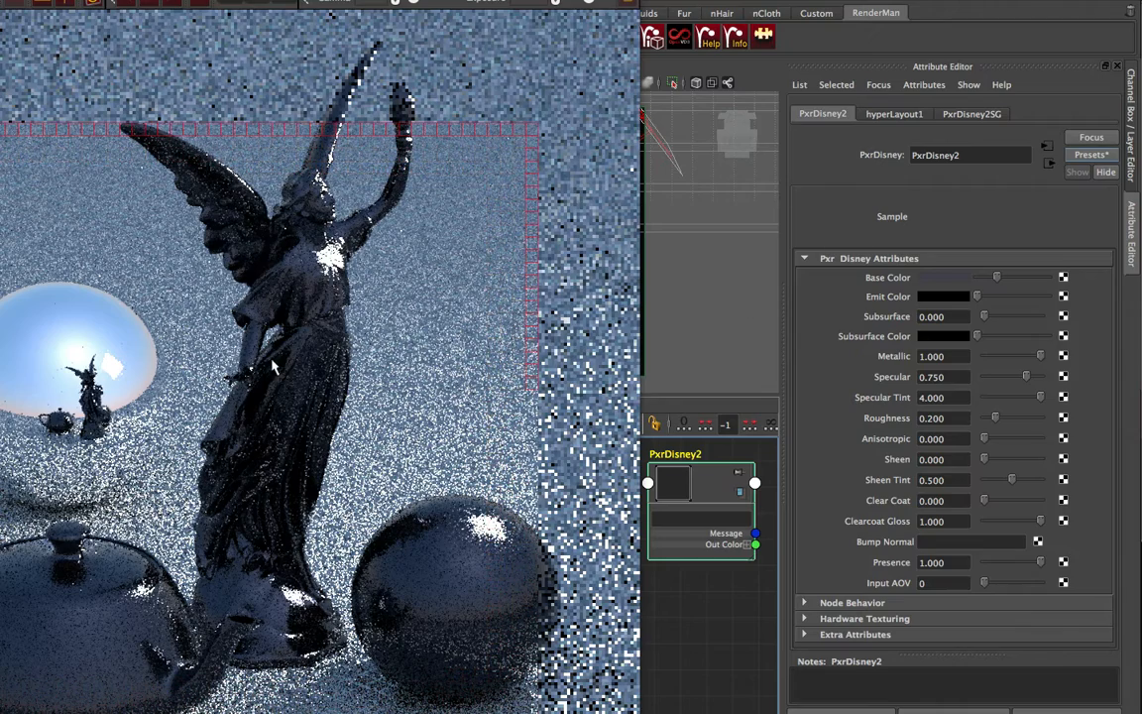
Step: Replace the PxrDisney2 material's settings with the color_changing_paint1 preset and check the result in the rerender
{"action": "key", "text": "super+Tab"}
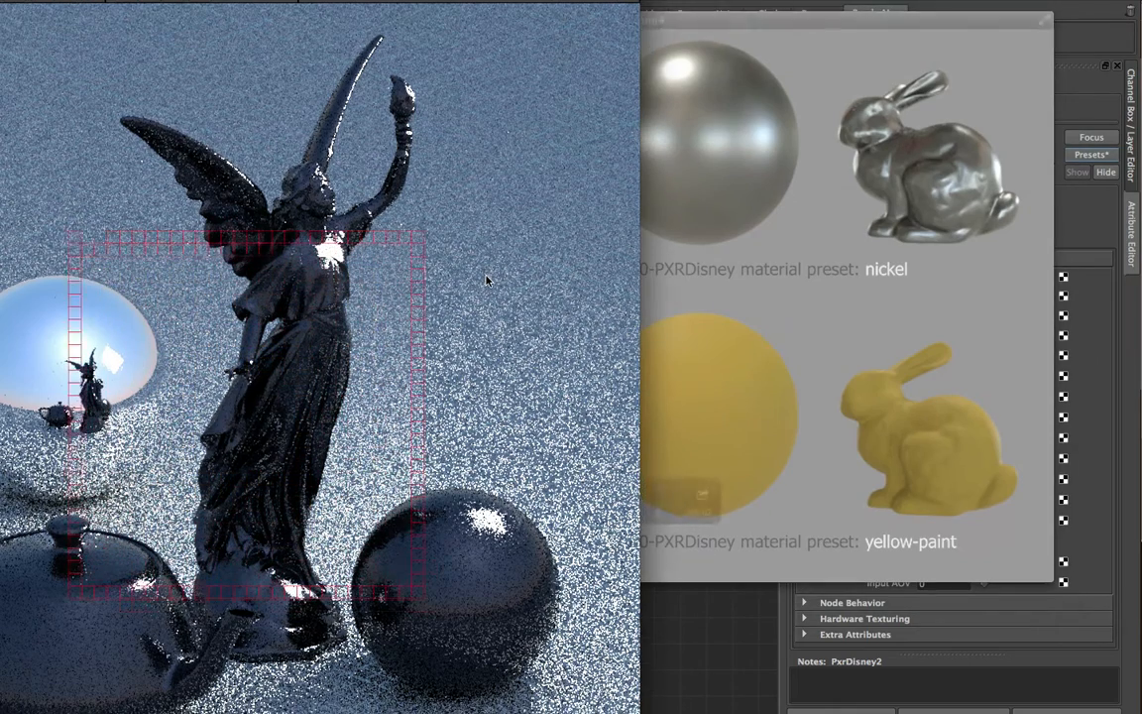
{"action": "left_click", "coordinate": [882, 30]}
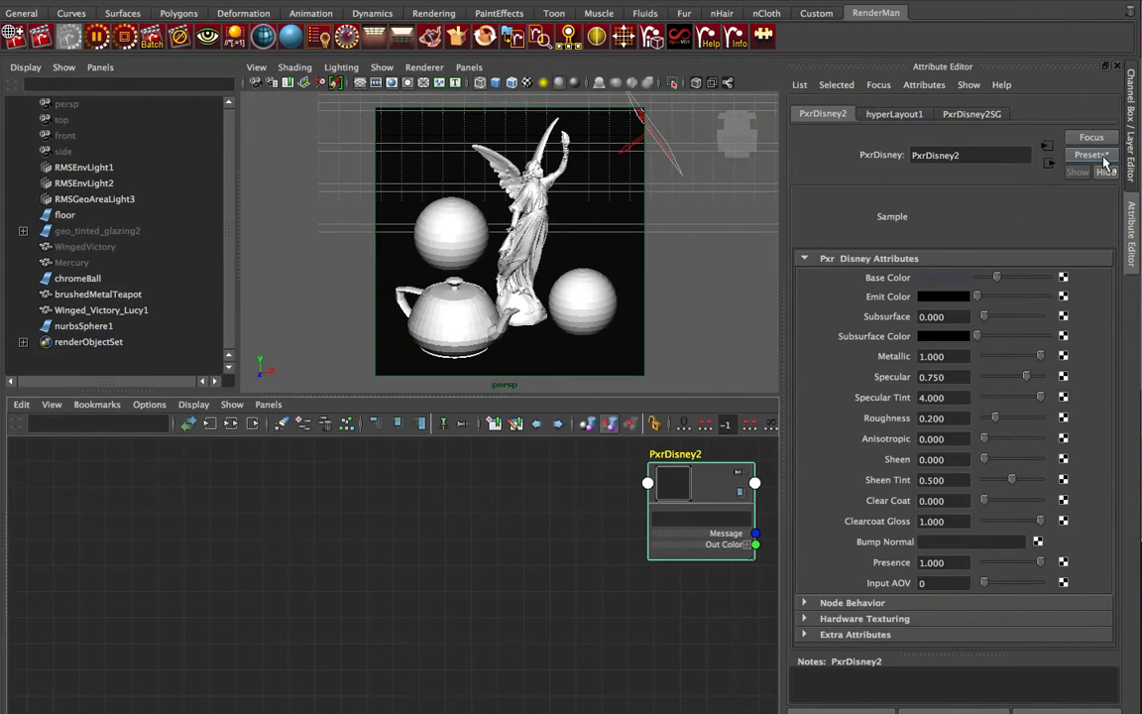
{"action": "left_click", "coordinate": [1090, 155]}
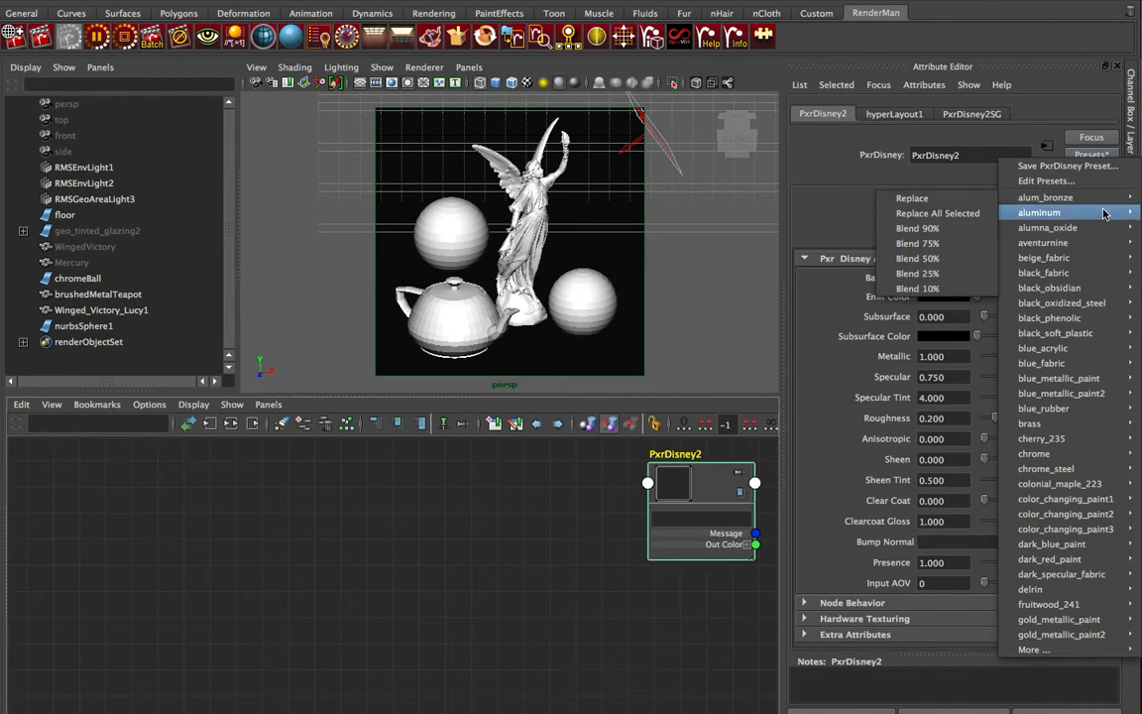
{"action": "mouse_move", "coordinate": [1063, 513]}
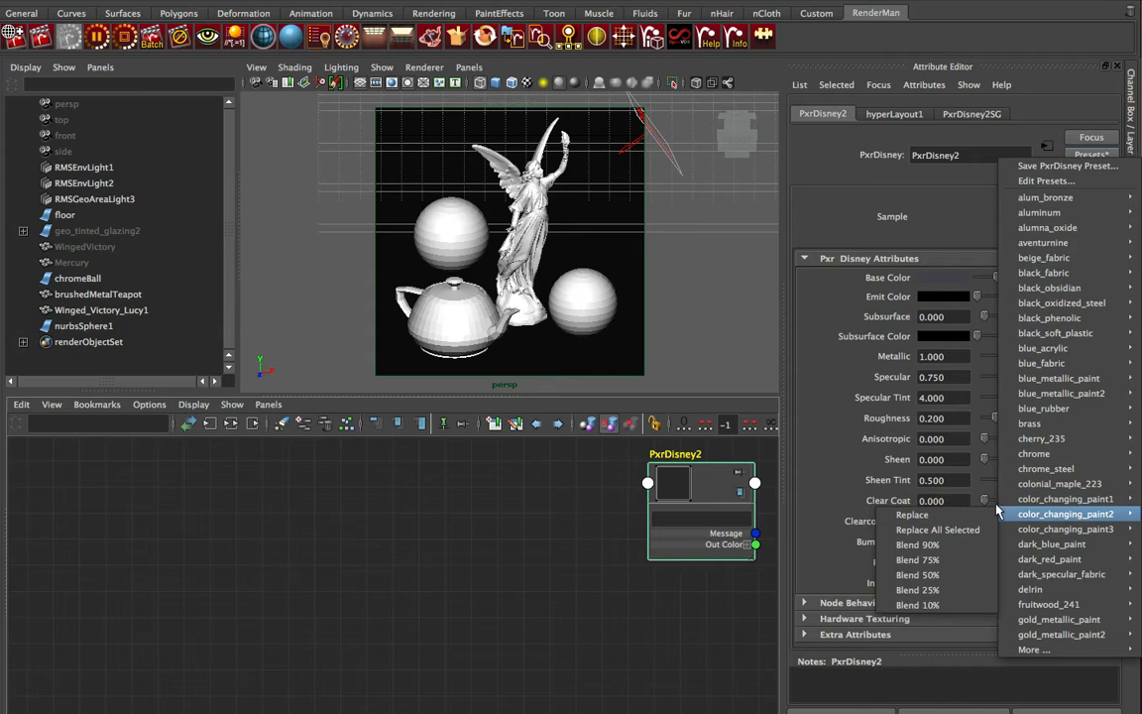
{"action": "mouse_move", "coordinate": [1025, 497]}
{"action": "left_click", "coordinate": [972, 497]}
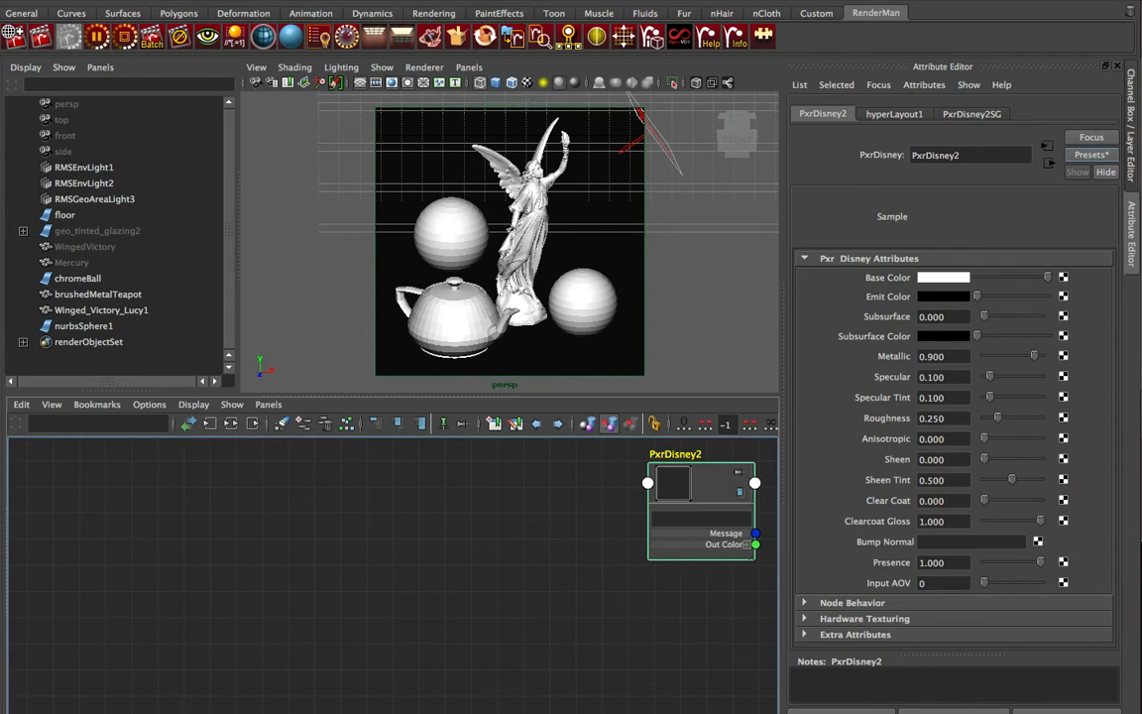
{"action": "key", "text": "super+Tab"}
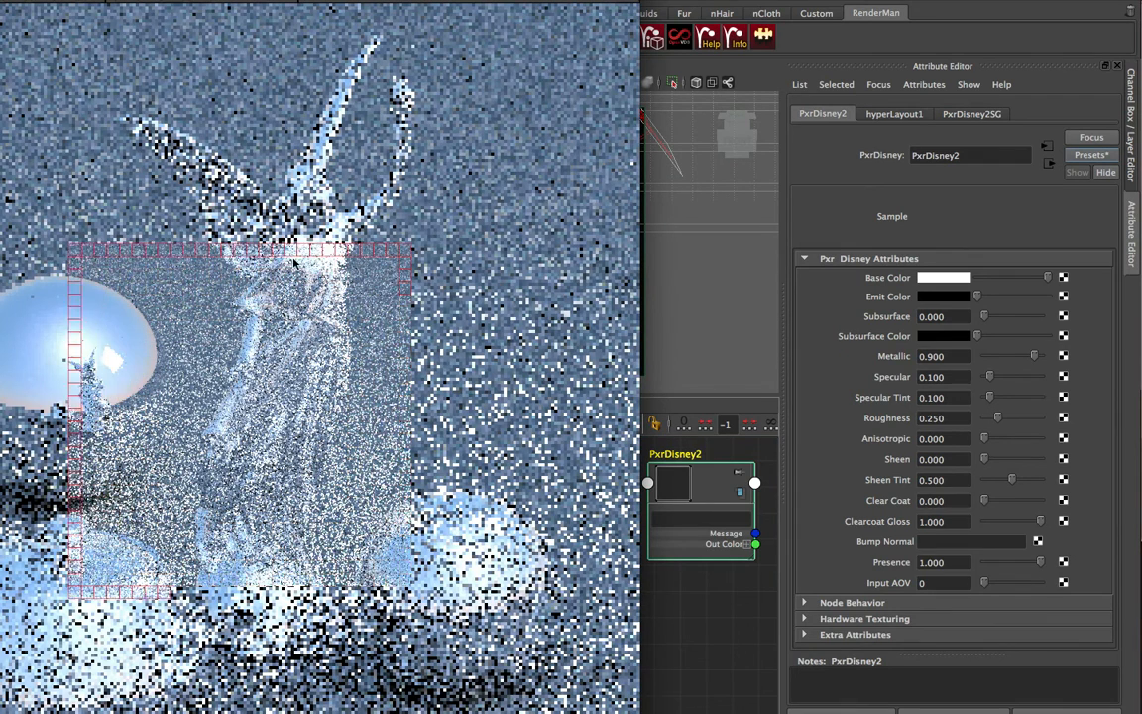
{"action": "left_click", "coordinate": [711, 593]}
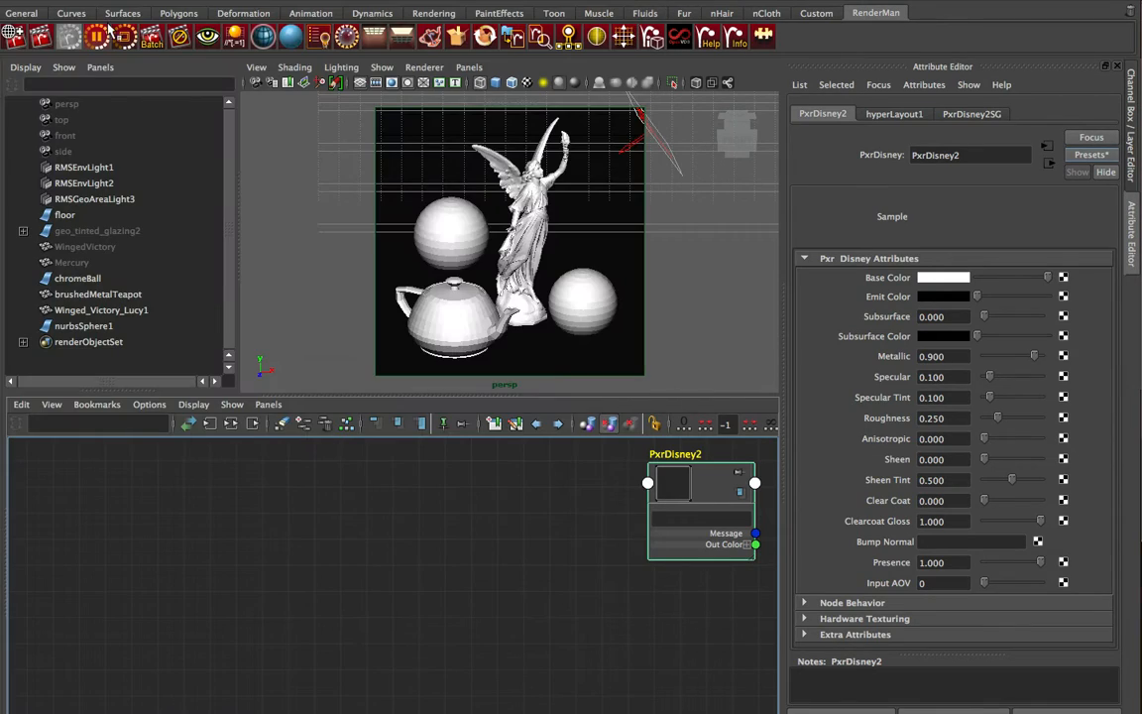
Step: Create a PxrSeExpr node in the node graph and place it just before the PxrDisney2 node
{"action": "left_click", "coordinate": [543, 530]}
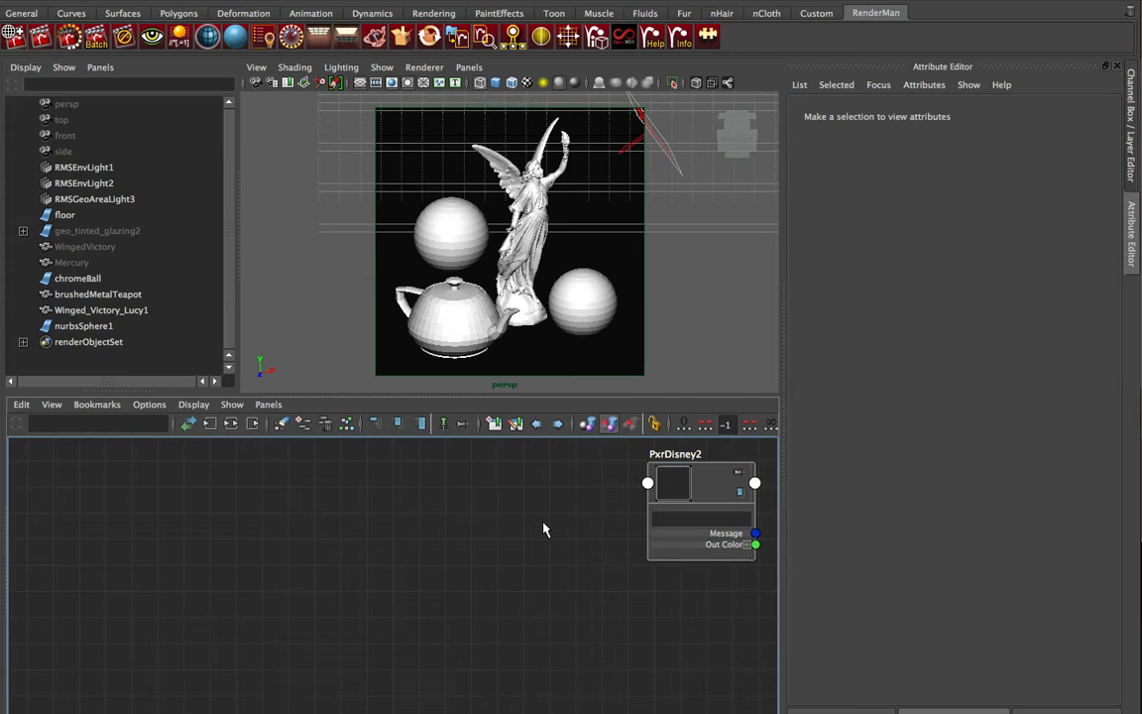
{"action": "key", "text": "Tab"}
{"action": "type", "text": "pxrse"}
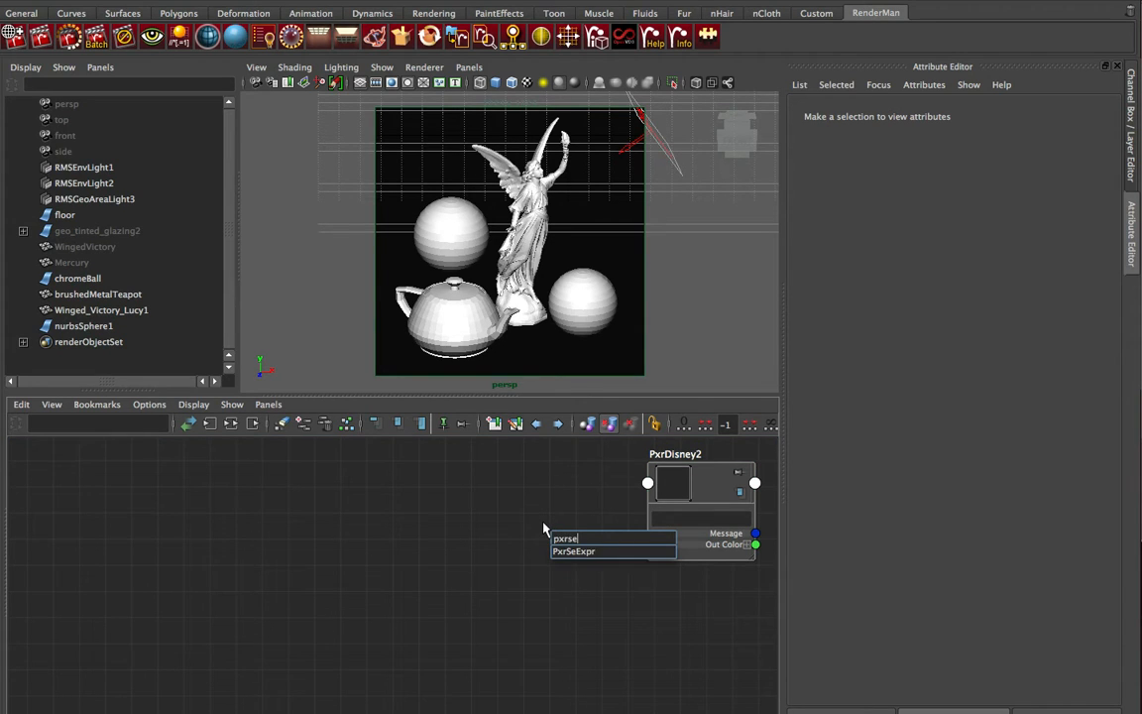
{"action": "key", "text": "Down"}
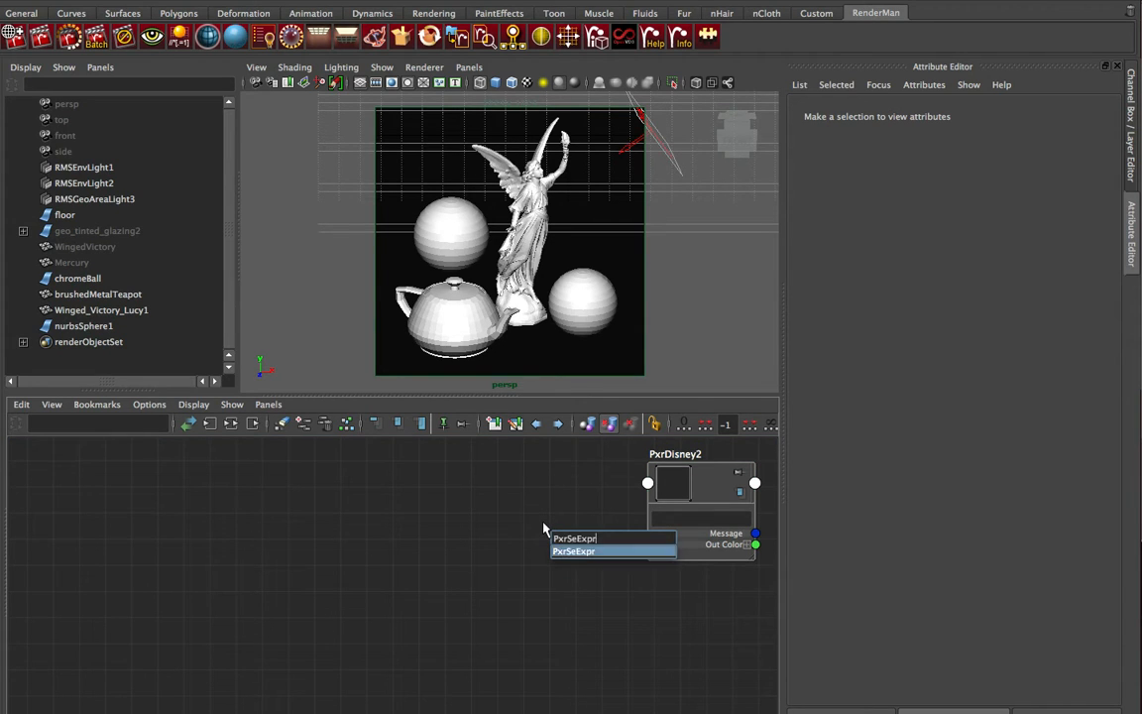
{"action": "key", "text": "Return"}
{"action": "left_click_drag", "start_coordinate": [631, 554], "coordinate": [518, 497]}
{"action": "left_click", "coordinate": [548, 519]}
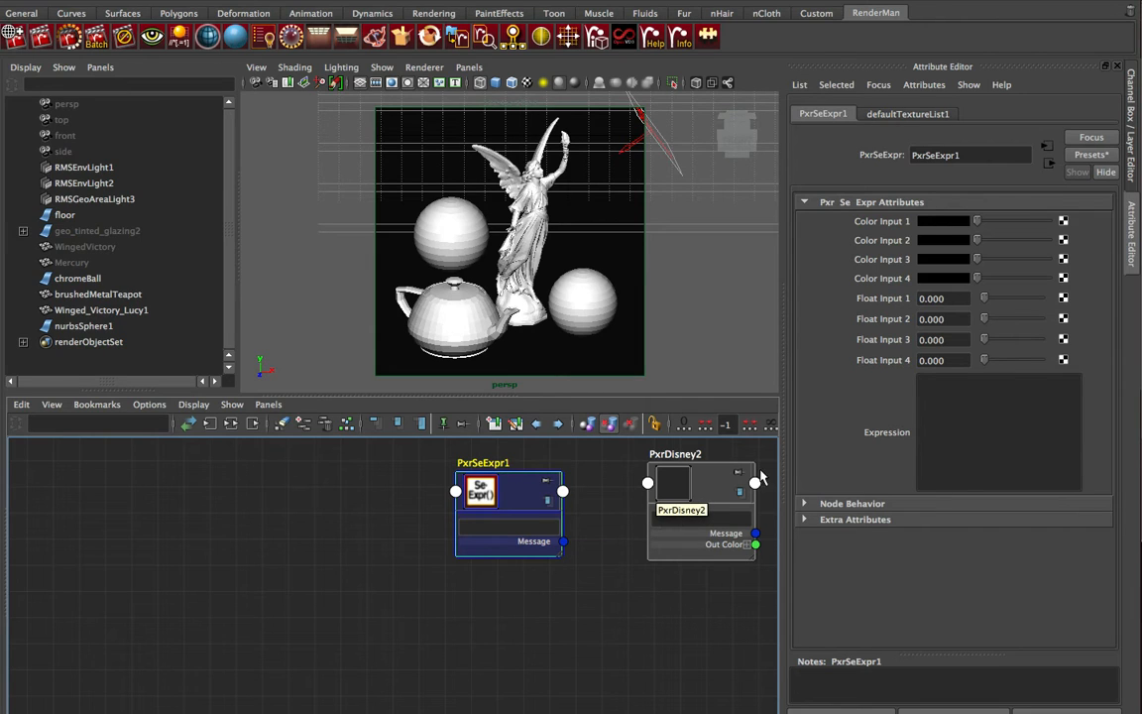
Step: Apply the color_changing_paint1 preset to the PxrSeExpr1 node and enlarge its notes area
{"action": "left_click", "coordinate": [1094, 158]}
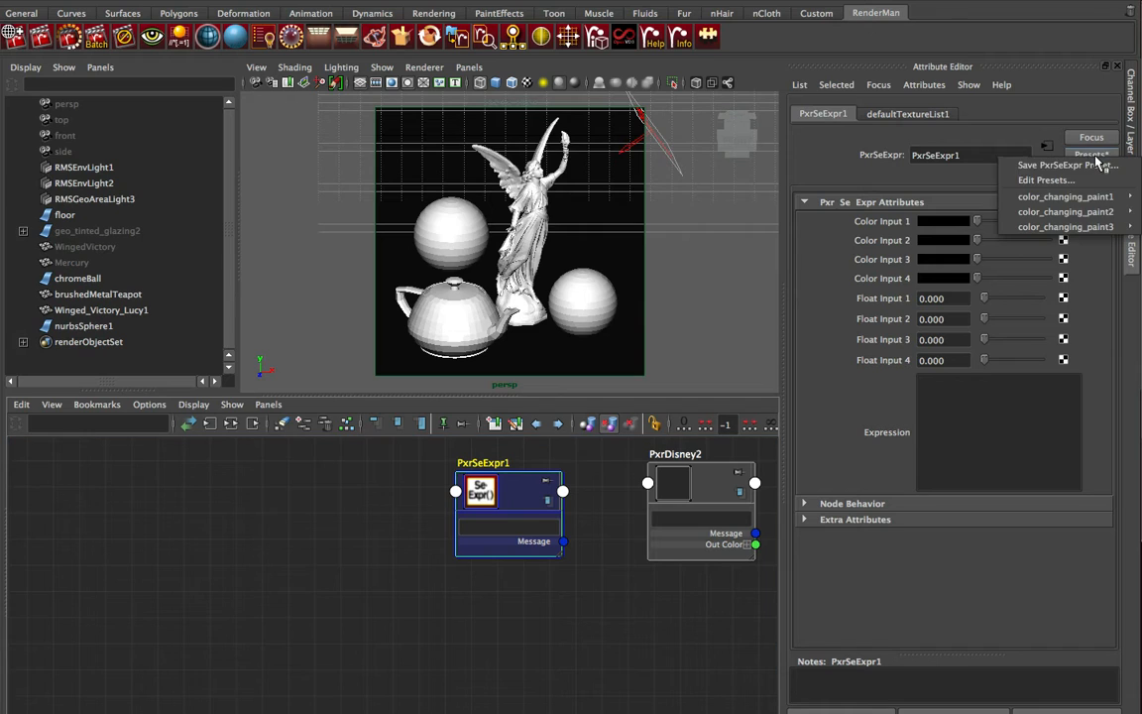
{"action": "mouse_move", "coordinate": [1052, 194]}
{"action": "left_click", "coordinate": [980, 197]}
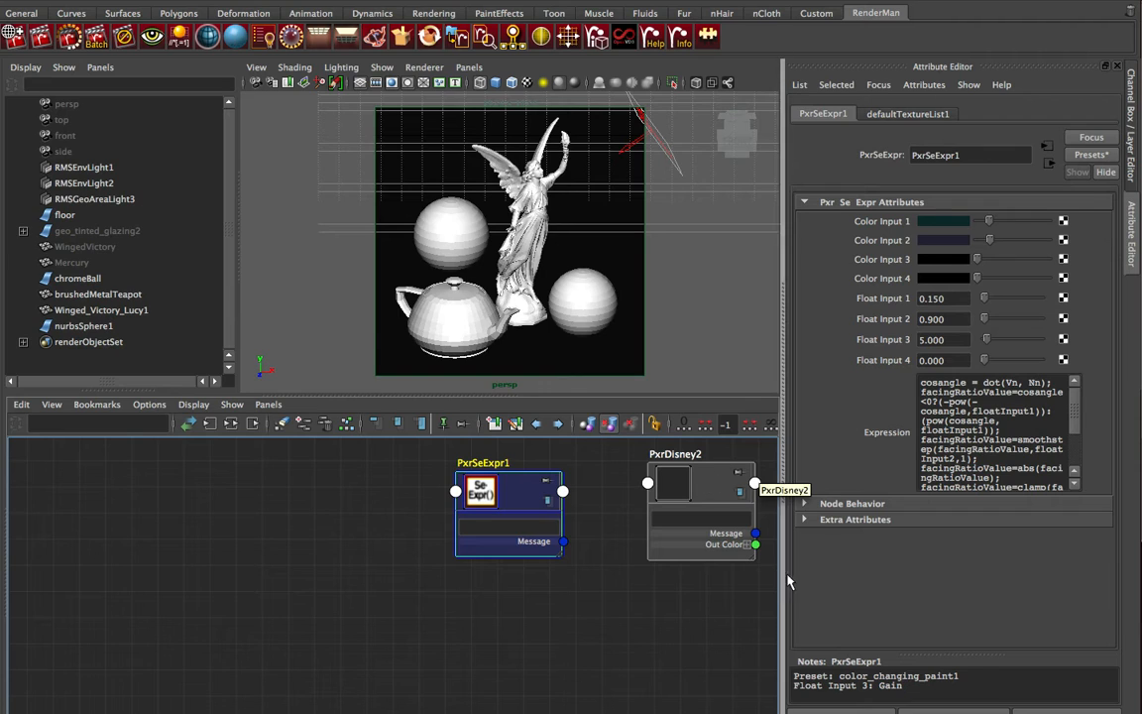
{"action": "left_click_drag", "start_coordinate": [959, 652], "coordinate": [953, 588]}
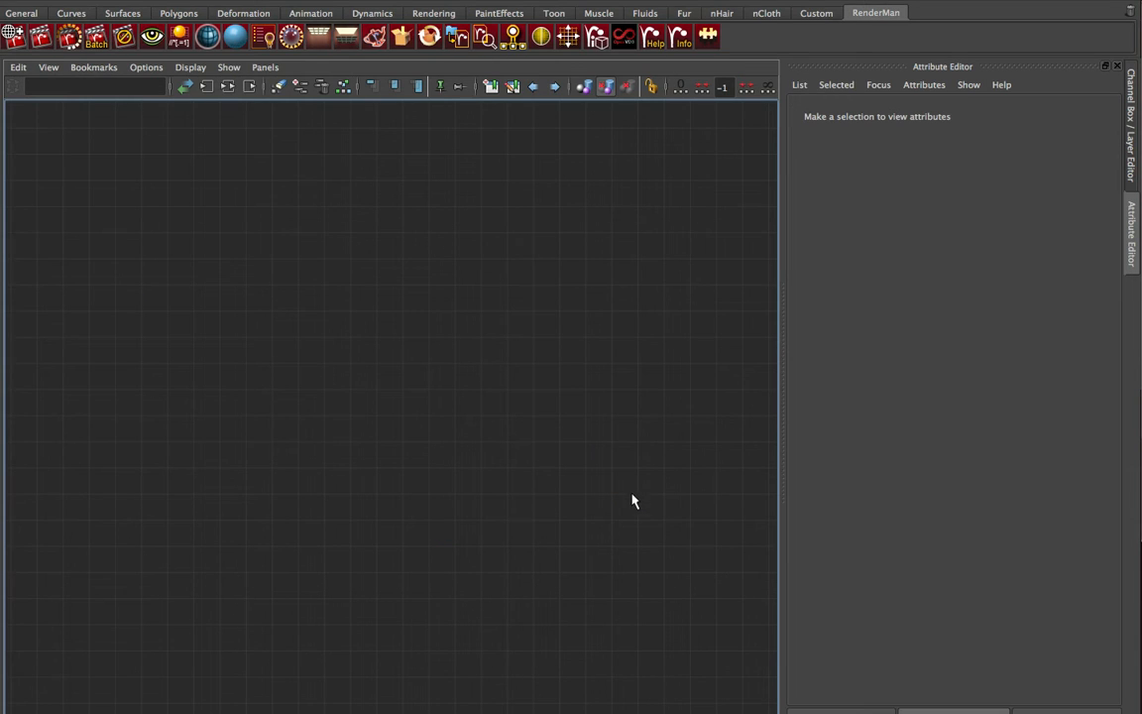
Step: Rearrange the node graph with PxrSeExpr1 to the left of PxrDisney2 and a gap between them
{"action": "left_click", "coordinate": [348, 93]}
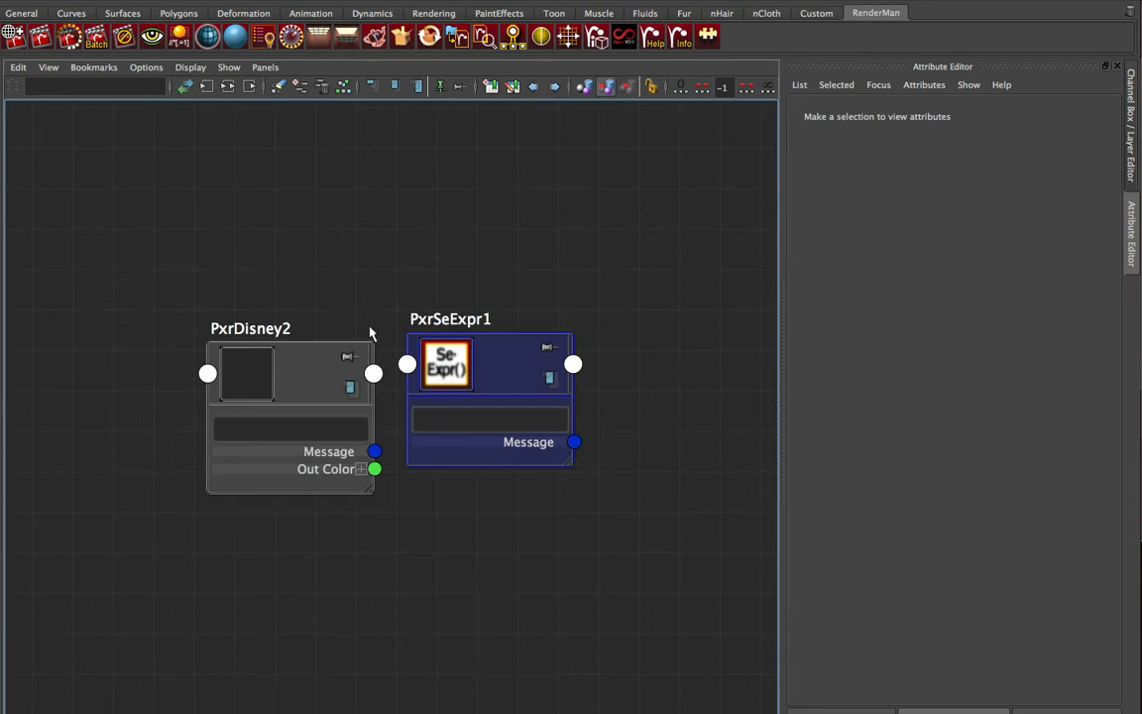
{"action": "left_click_drag", "start_coordinate": [486, 355], "coordinate": [454, 195]}
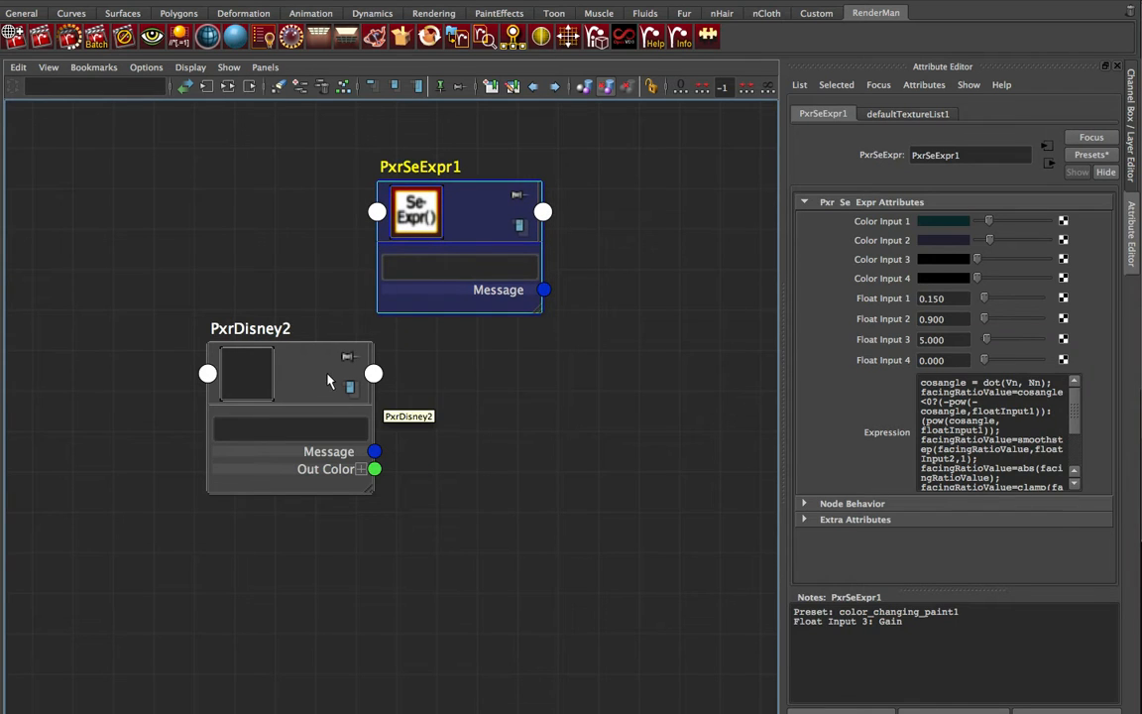
{"action": "left_click_drag", "start_coordinate": [321, 365], "coordinate": [590, 307]}
{"action": "left_click_drag", "start_coordinate": [765, 226], "coordinate": [691, 226]}
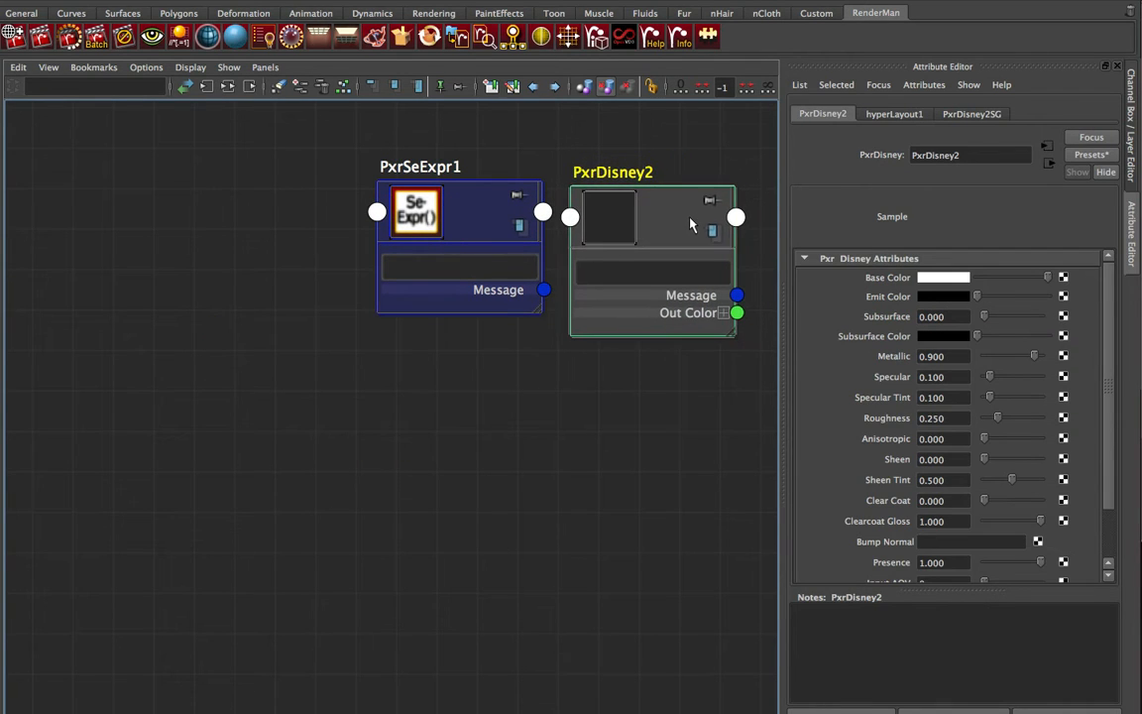
{"action": "left_click_drag", "start_coordinate": [498, 228], "coordinate": [434, 234]}
Step: Connect the Result RGB output of PxrSeExpr1 to the Base Color of PxrDisney2, and select PxrDisney2
{"action": "left_click", "coordinate": [478, 217]}
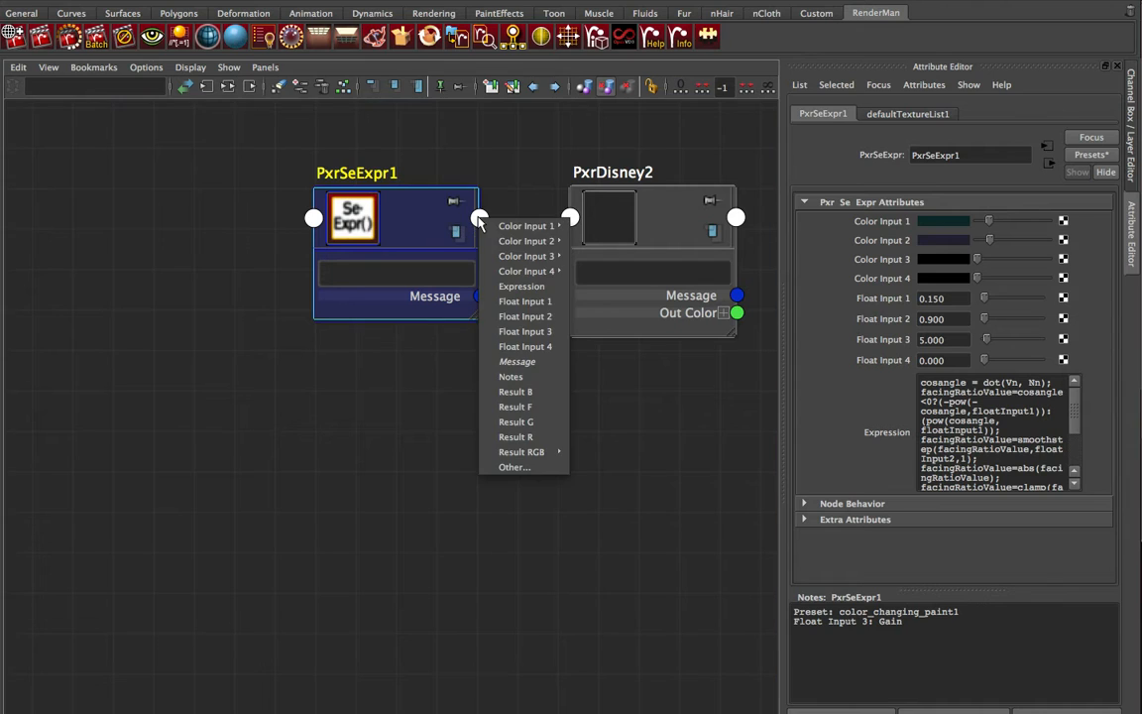
{"action": "mouse_move", "coordinate": [516, 454]}
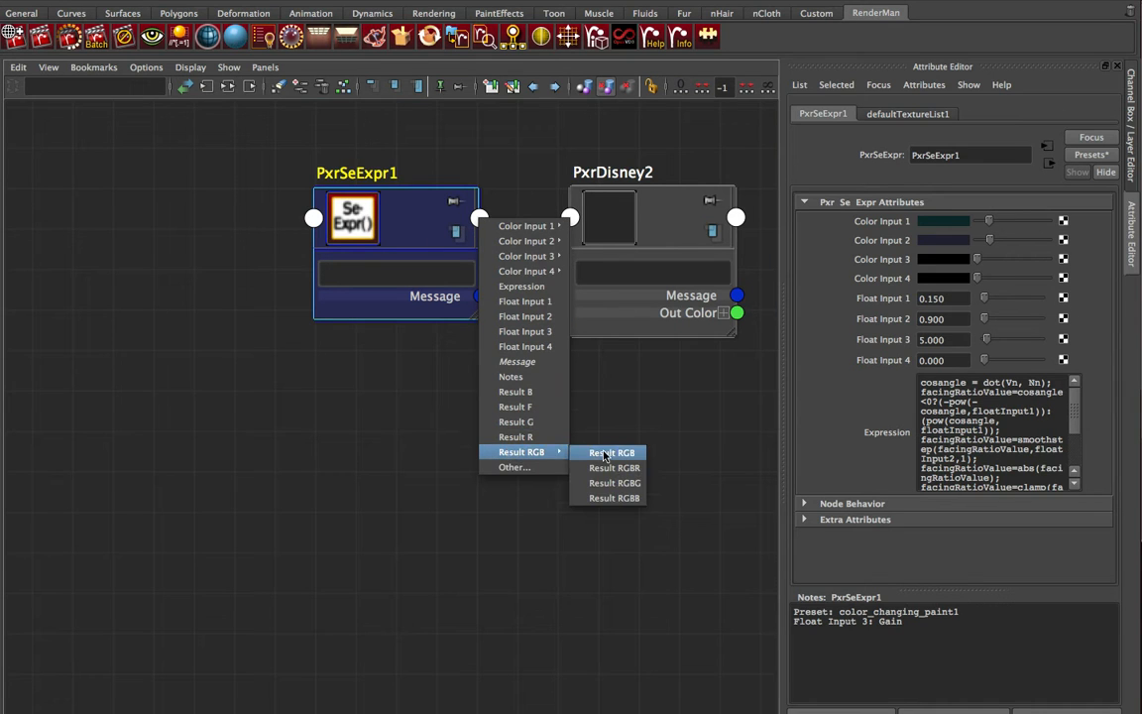
{"action": "left_click", "coordinate": [605, 455]}
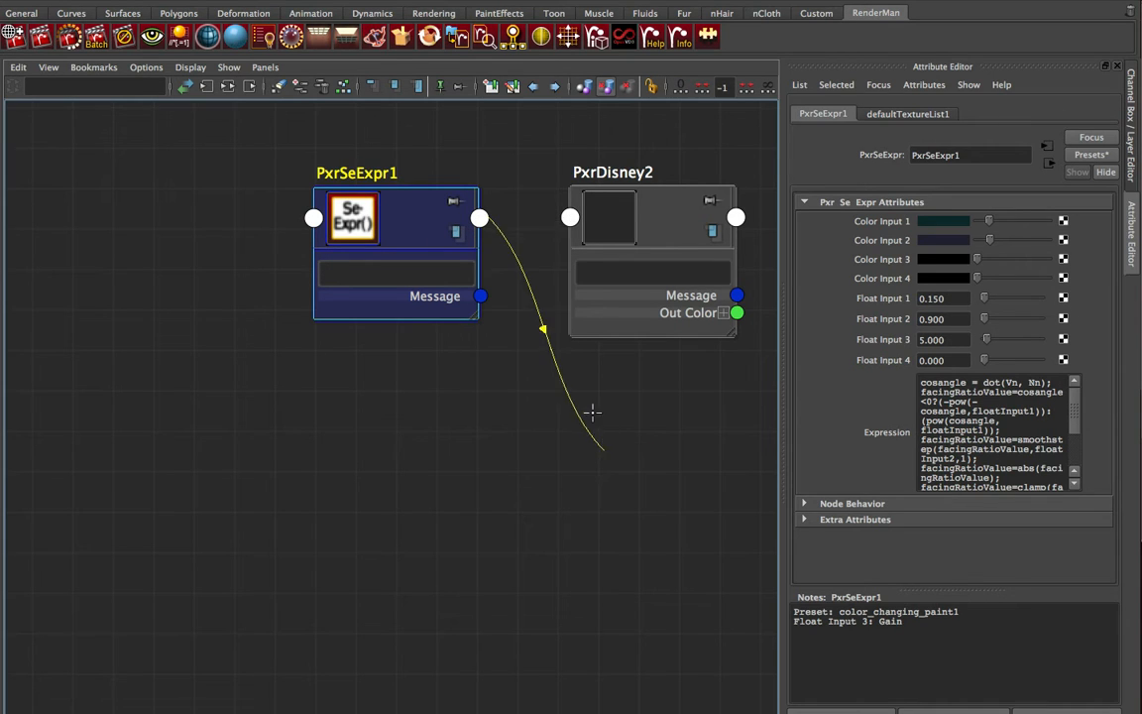
{"action": "left_click", "coordinate": [570, 217]}
{"action": "left_click", "coordinate": [608, 226]}
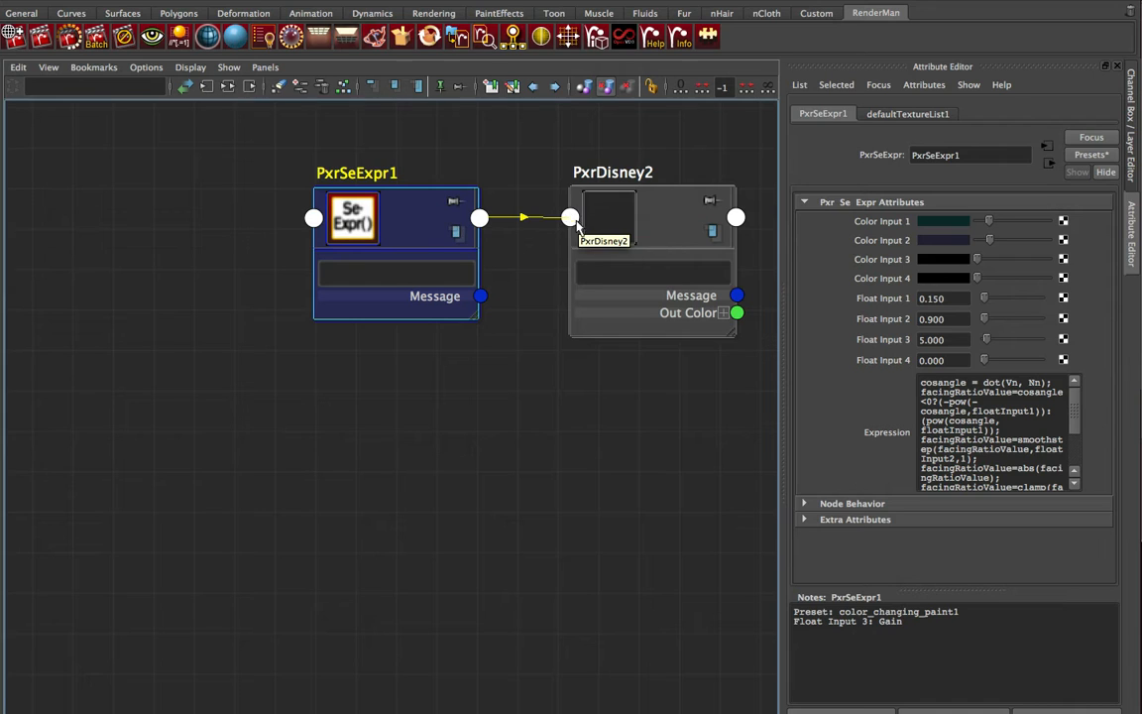
{"action": "left_click", "coordinate": [680, 229]}
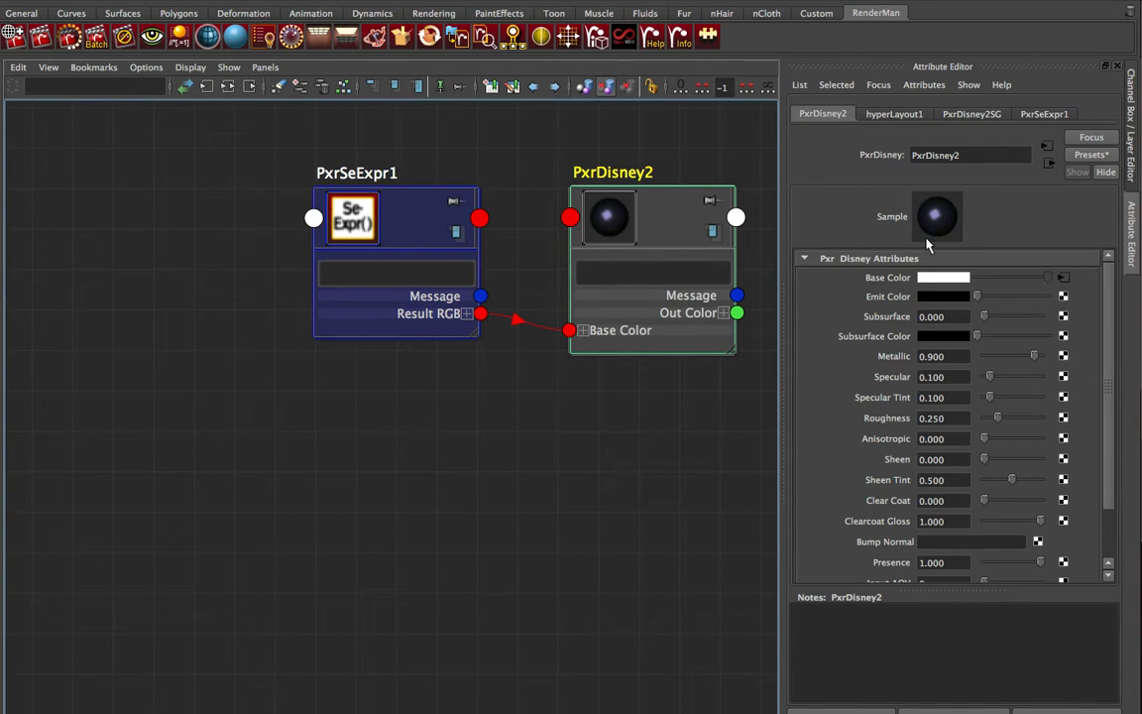
Step: Examine the PxrDisney2 material swatch up close in the node graph
{"action": "right_click_drag", "start_coordinate": [609, 219], "coordinate": [636, 220], "text": "alt"}
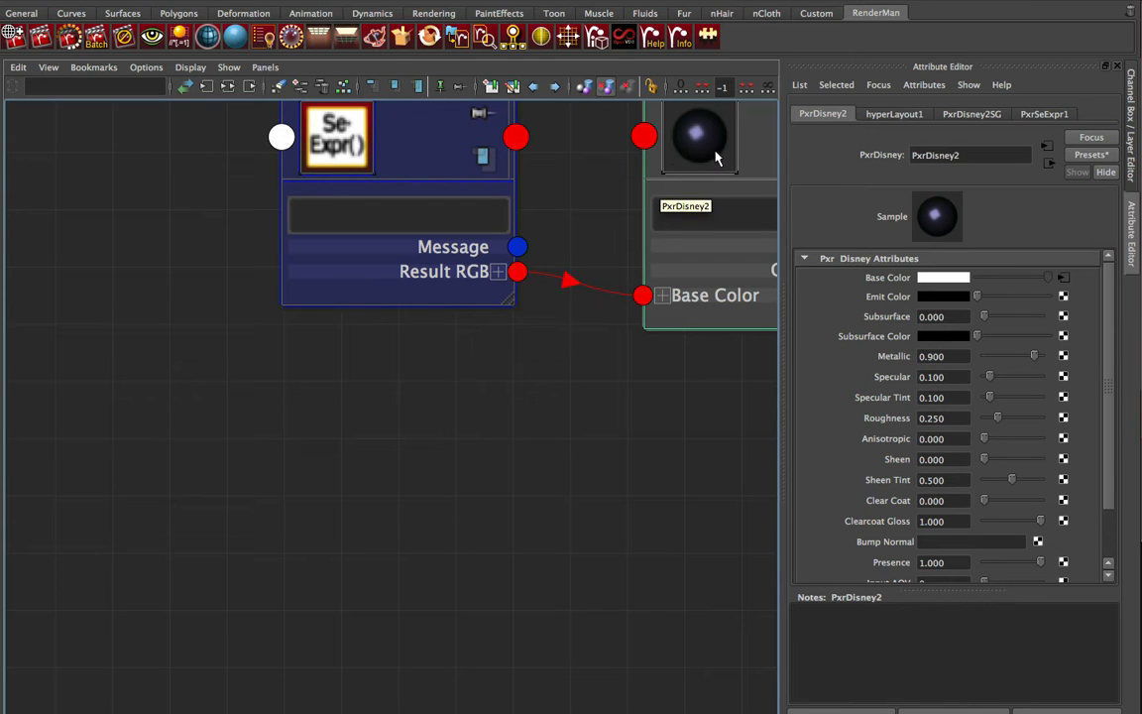
{"action": "right_click_drag", "start_coordinate": [712, 164], "coordinate": [746, 328], "text": "alt"}
{"action": "middle_click_drag", "start_coordinate": [721, 316], "coordinate": [490, 334], "text": "alt"}
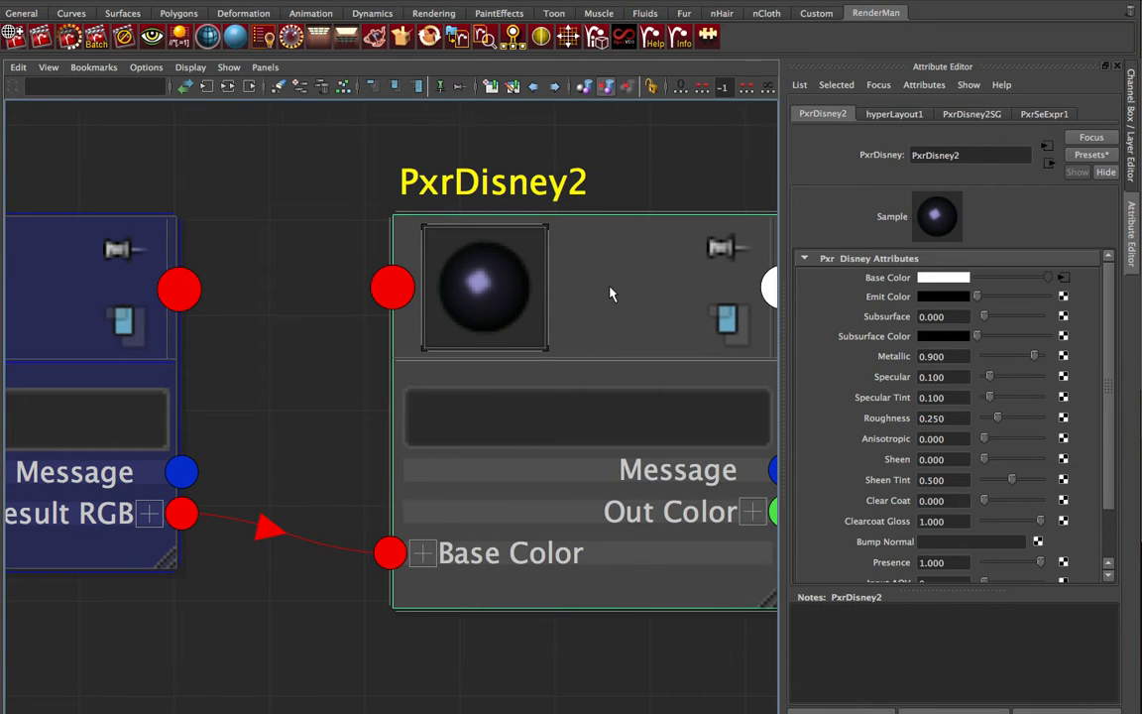
{"action": "right_click_drag", "start_coordinate": [610, 293], "coordinate": [571, 288], "text": "alt"}
{"action": "middle_click_drag", "start_coordinate": [501, 276], "coordinate": [616, 159], "text": "alt"}
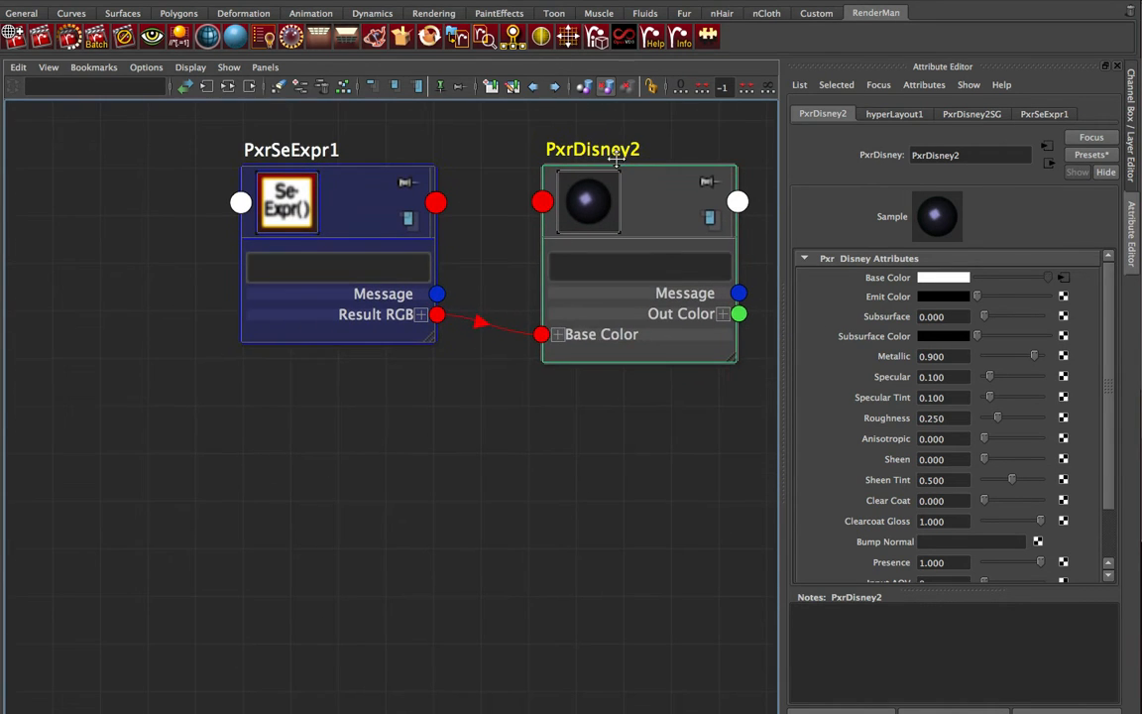
Step: Compare with the color-changing paint in the reference video and rerender the scene, repositioning the render window to check the material
{"action": "key", "text": "super+Tab"}
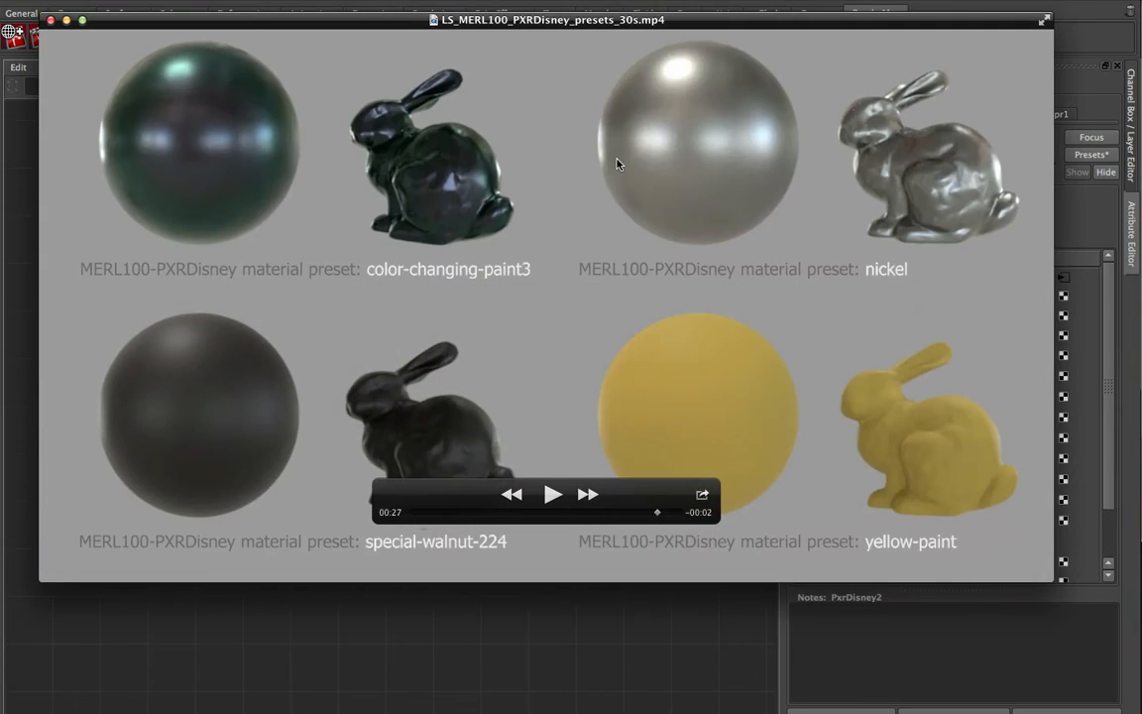
{"action": "key", "text": "super+Tab"}
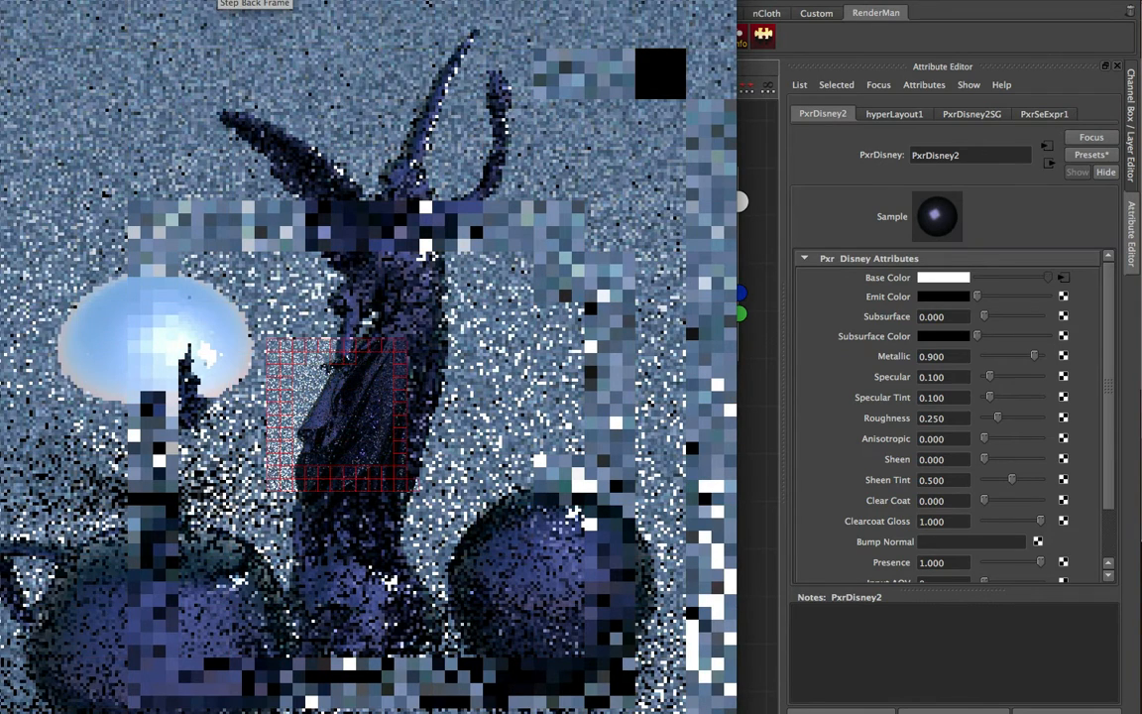
{"action": "left_click_drag", "start_coordinate": [555, 2], "coordinate": [487, 2]}
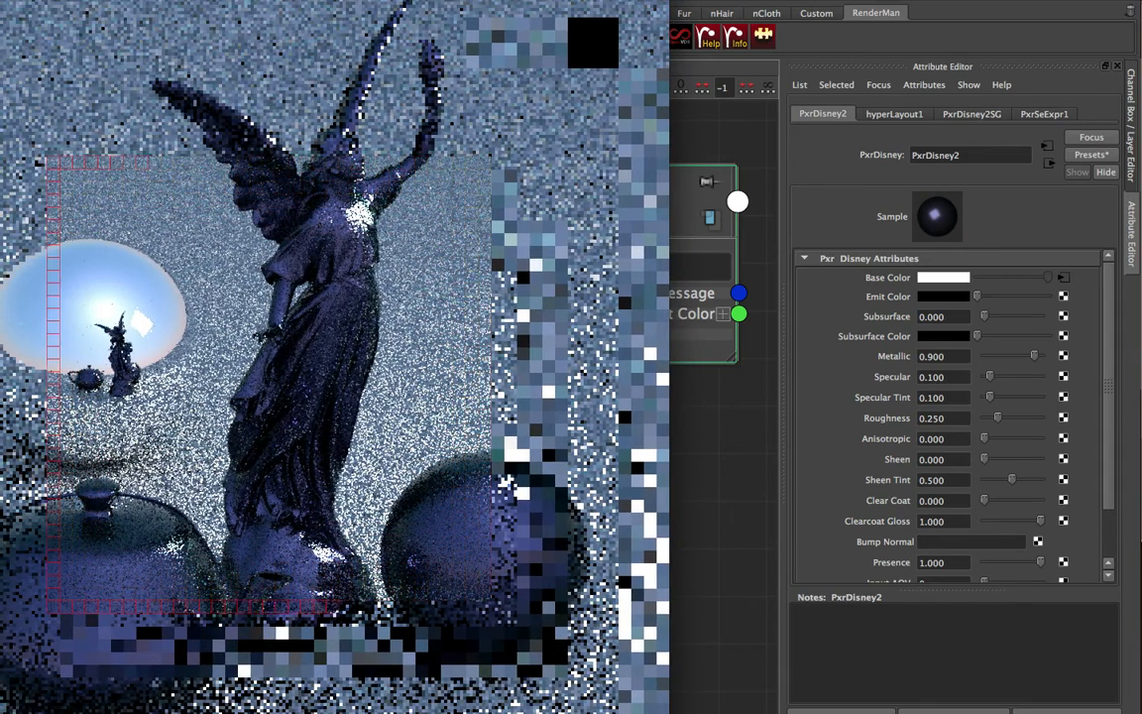
Step: Set the gain (Float Input 3) of PxrSeExpr1 to 1 with the render window in view
{"action": "left_click", "coordinate": [684, 72]}
{"action": "left_click", "coordinate": [375, 205]}
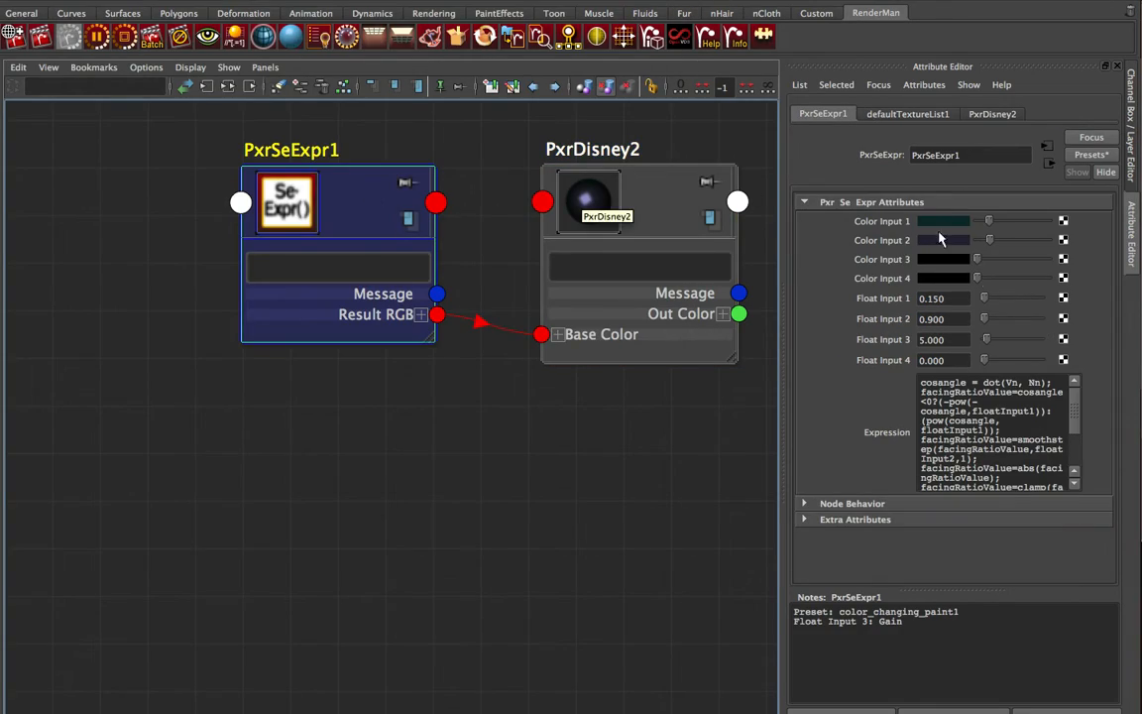
{"action": "left_click", "coordinate": [956, 340]}
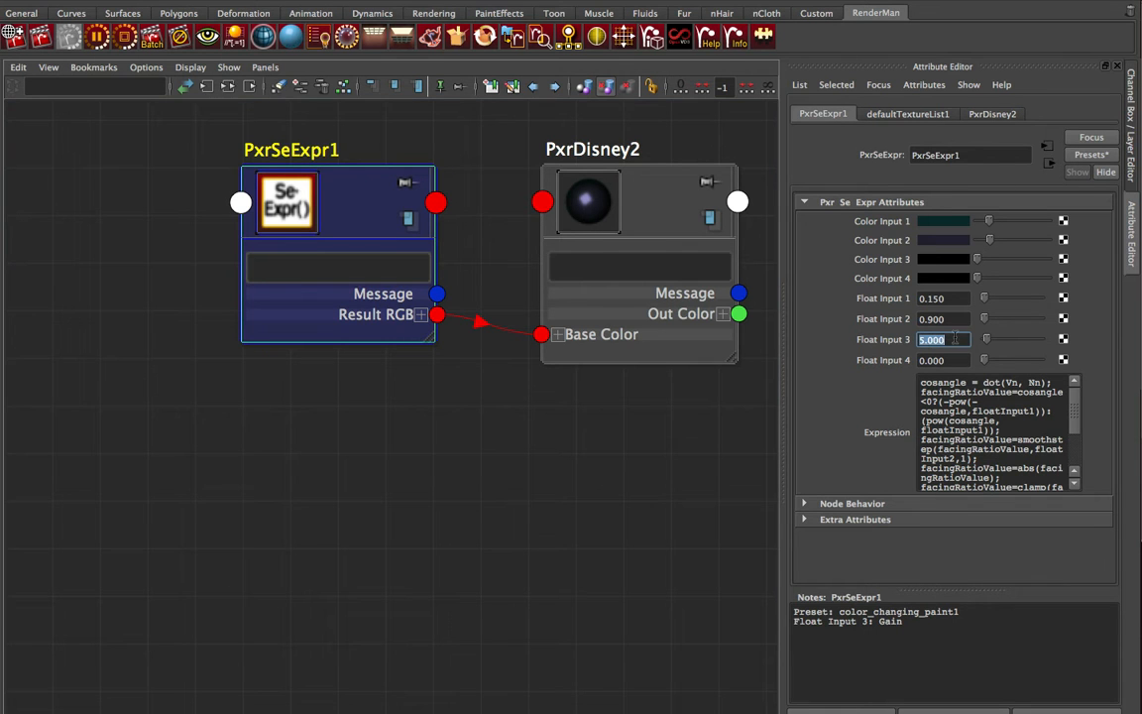
{"action": "left_click", "coordinate": [389, 1]}
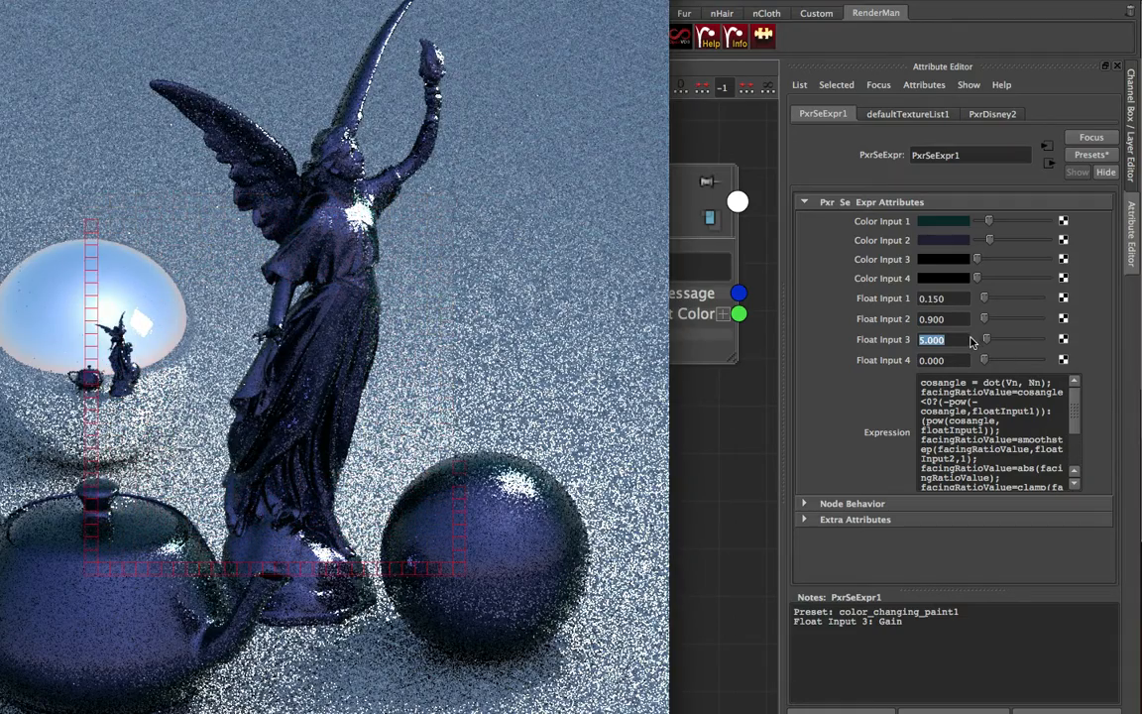
{"action": "type", "text": "1"}
{"action": "key", "text": "Return"}
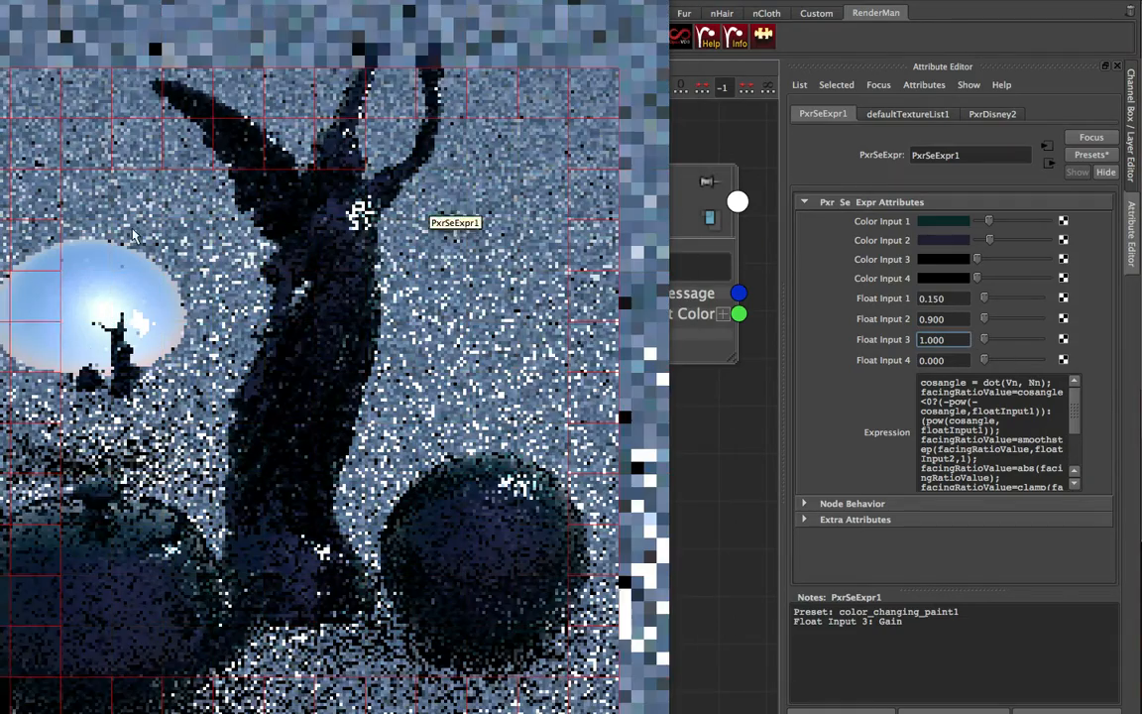
Step: Set the gain (Float Input 3) of PxrSeExpr1 to 5 and reposition the render window to check the material
{"action": "double_click", "coordinate": [954, 339]}
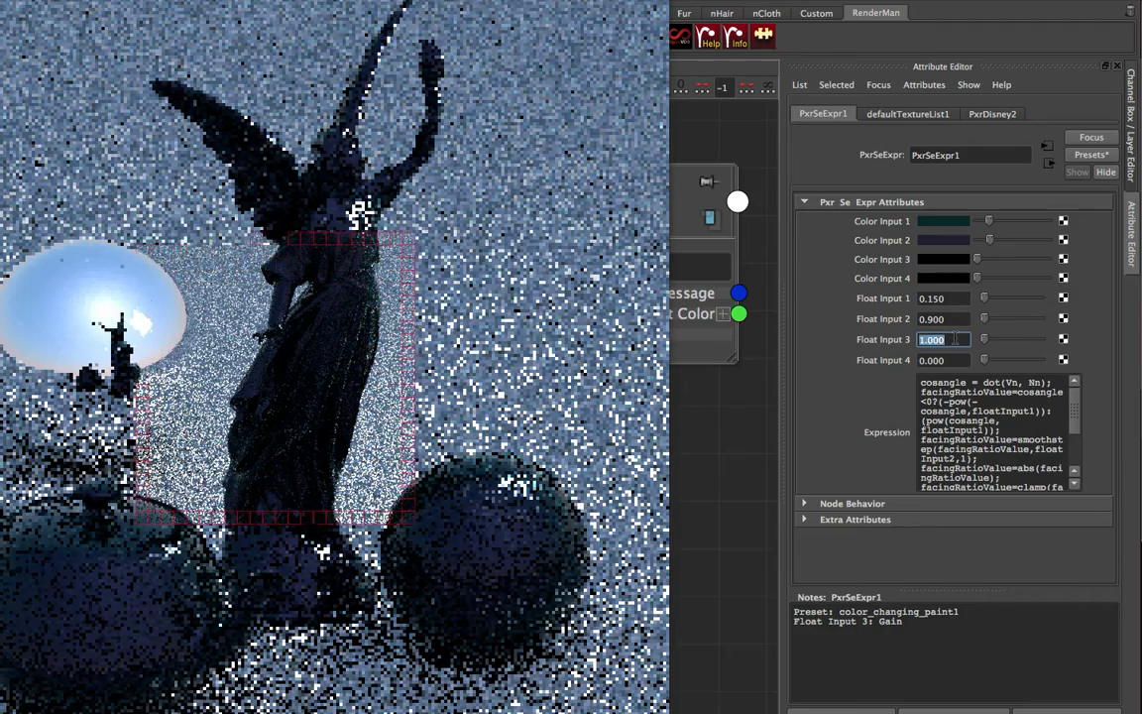
{"action": "type", "text": "5"}
{"action": "key", "text": "Return"}
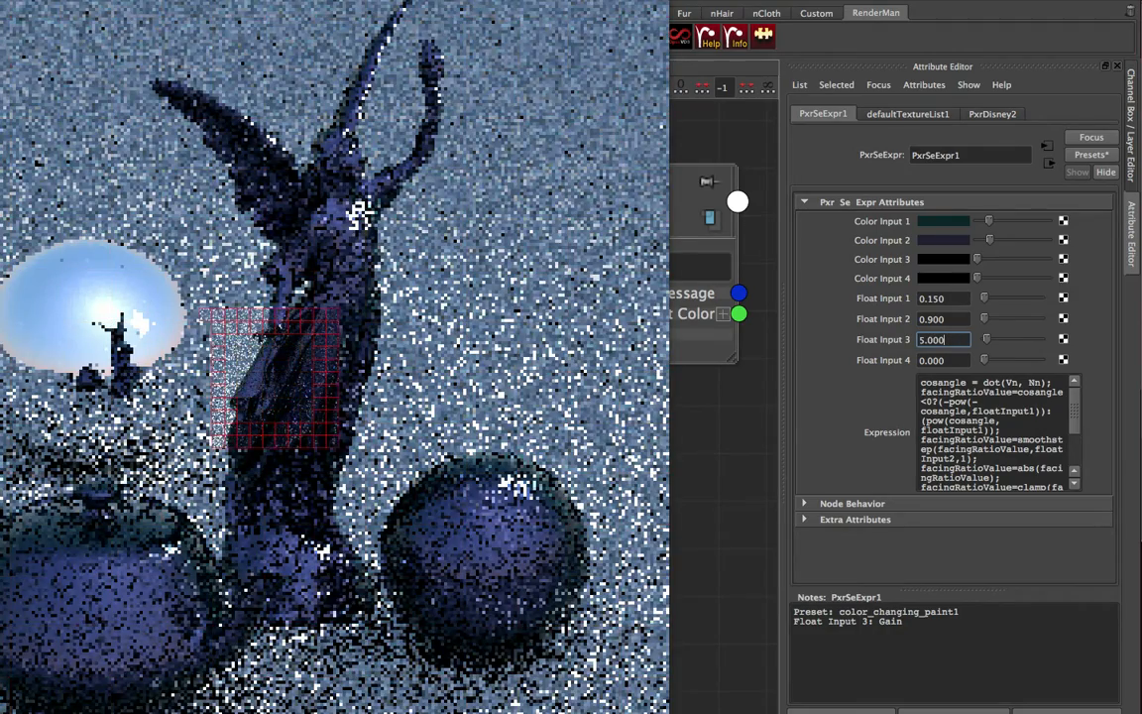
{"action": "left_click_drag", "start_coordinate": [475, 2], "coordinate": [587, 10]}
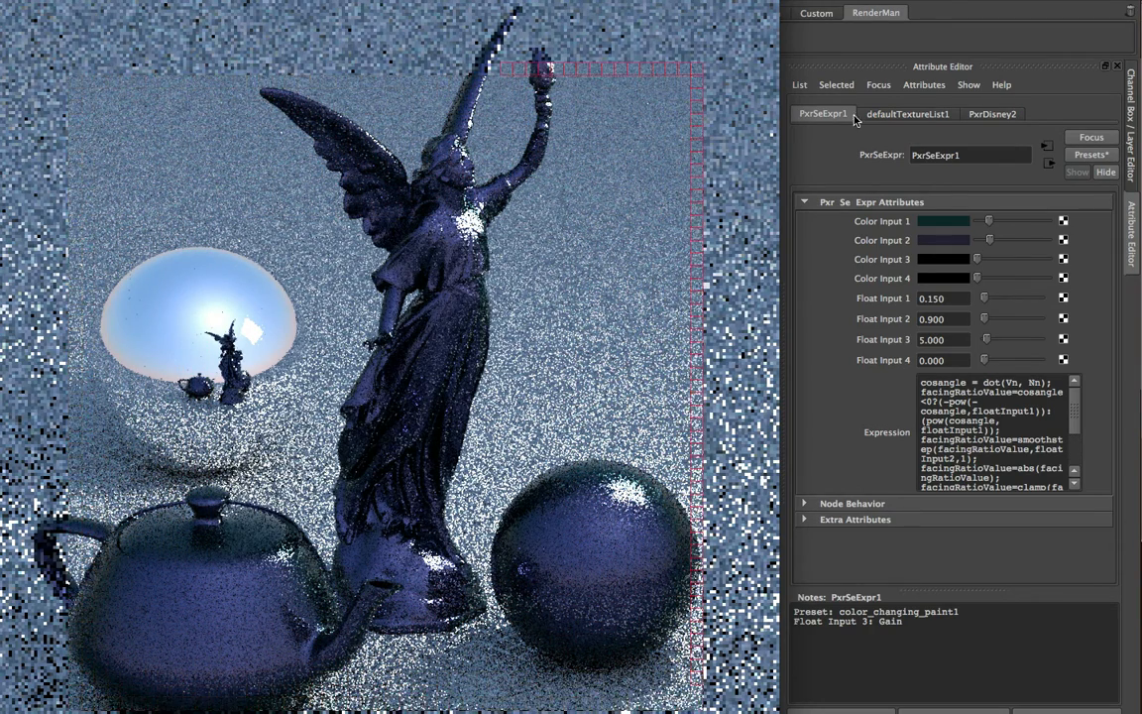
{"action": "left_click_drag", "start_coordinate": [396, 15], "coordinate": [280, 1]}
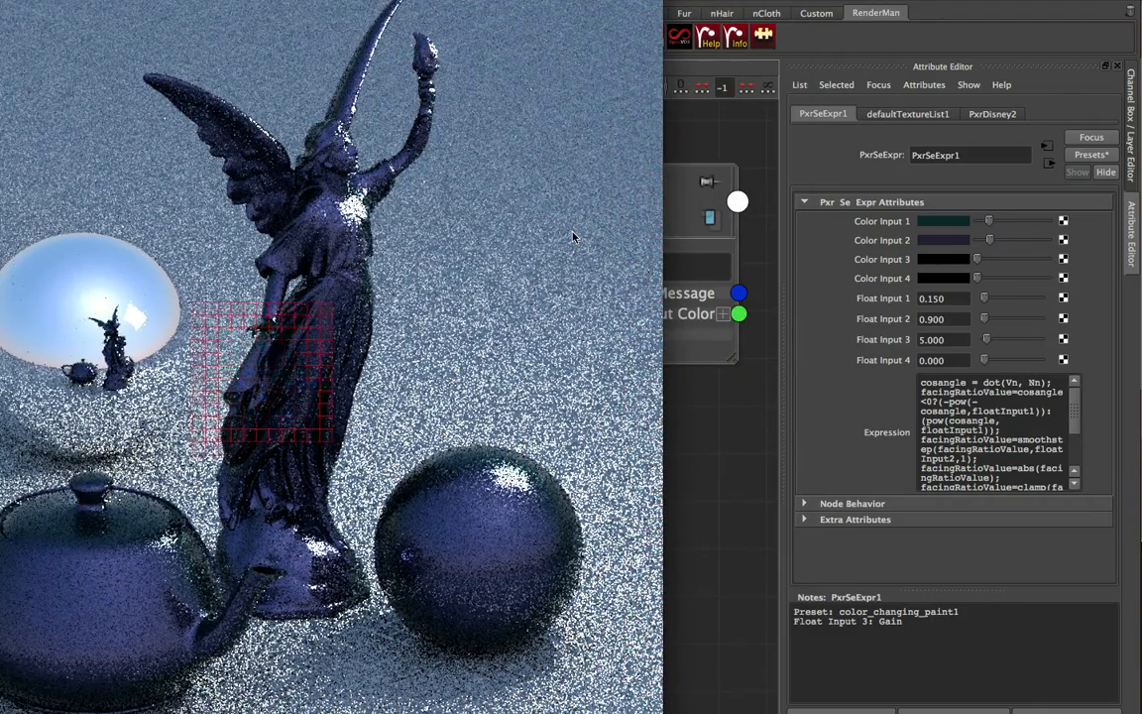
Step: Replace the settings of PxrDisney2 with the color_changing_paint2 preset
{"action": "left_click", "coordinate": [703, 448]}
{"action": "left_click", "coordinate": [639, 214]}
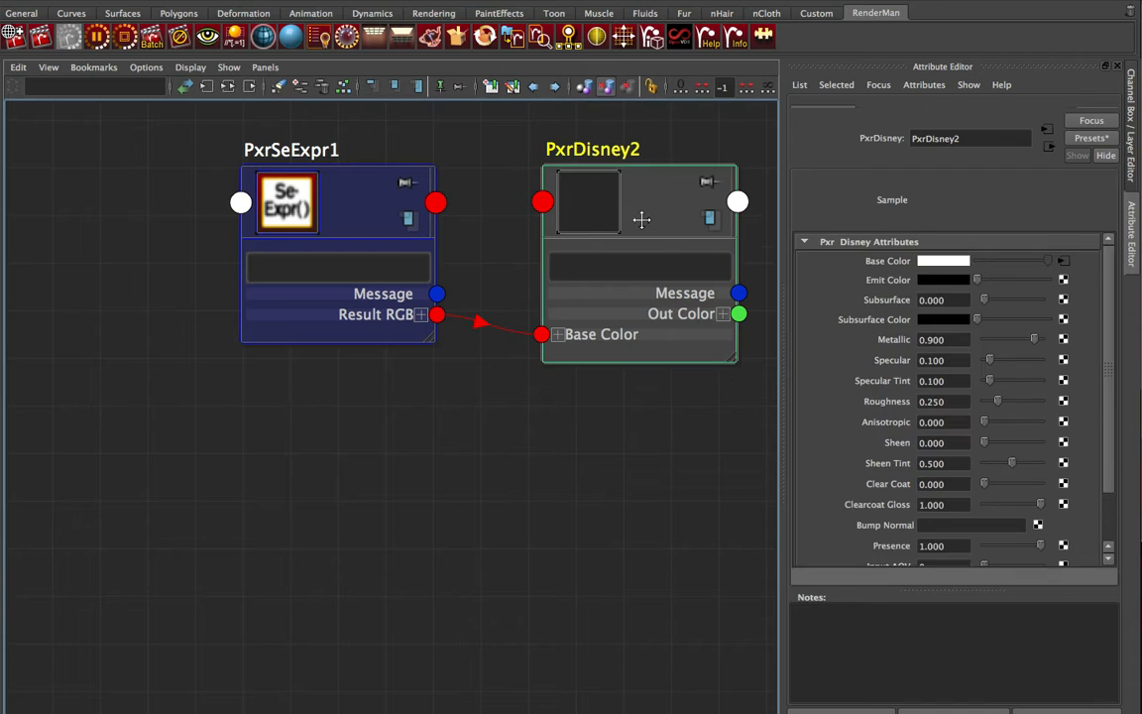
{"action": "left_click", "coordinate": [351, 196]}
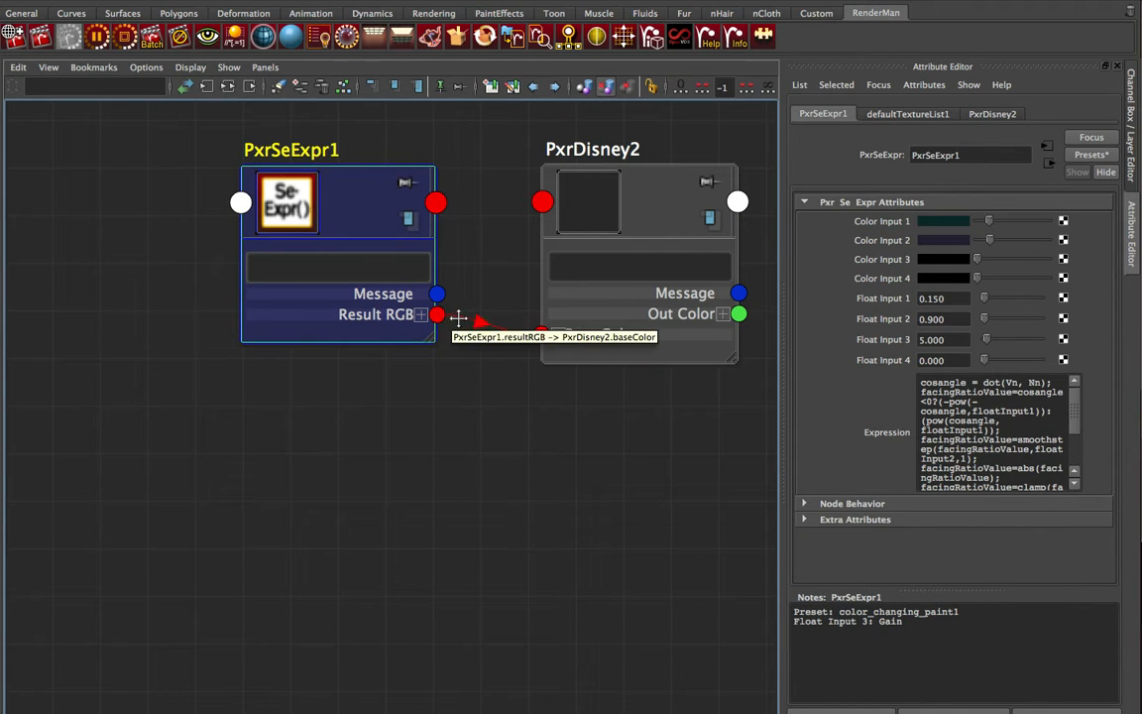
{"action": "left_click", "coordinate": [663, 224]}
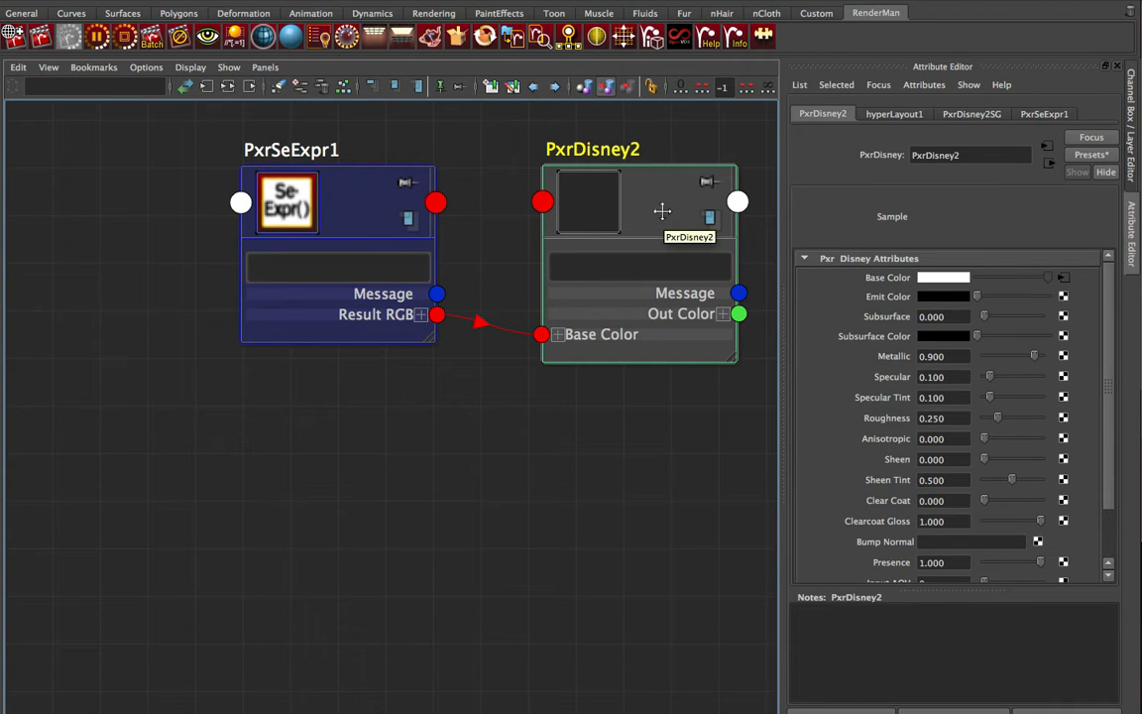
{"action": "left_click", "coordinate": [1090, 155]}
{"action": "mouse_move", "coordinate": [1102, 514]}
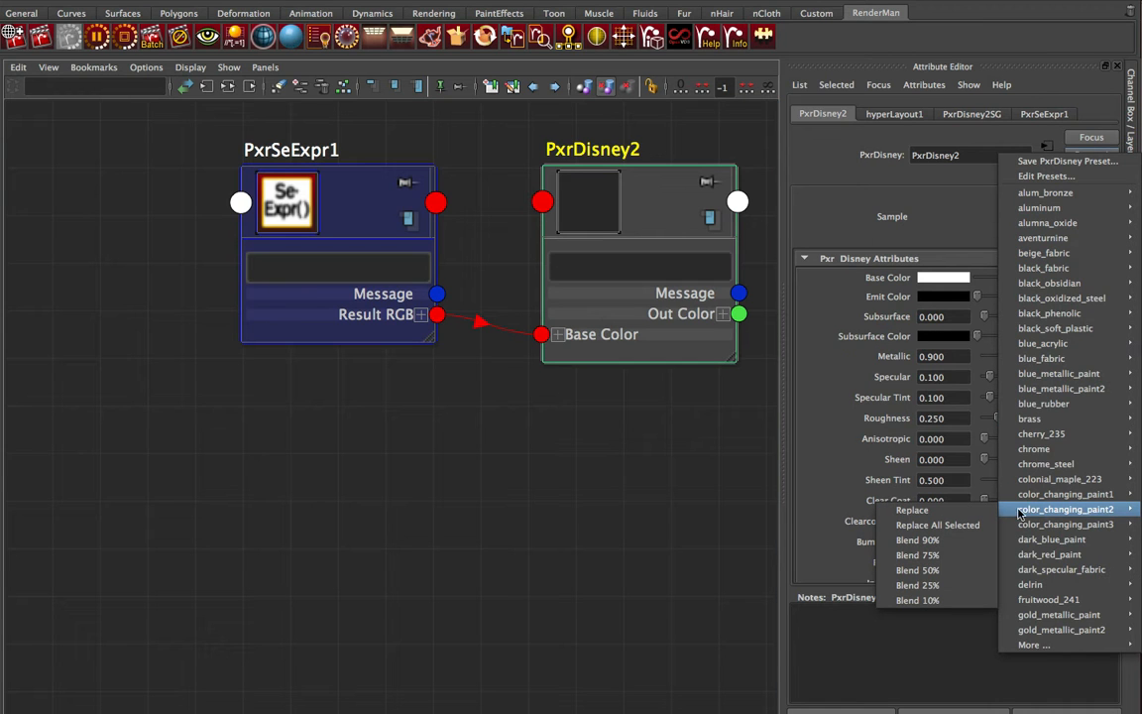
{"action": "left_click", "coordinate": [914, 509]}
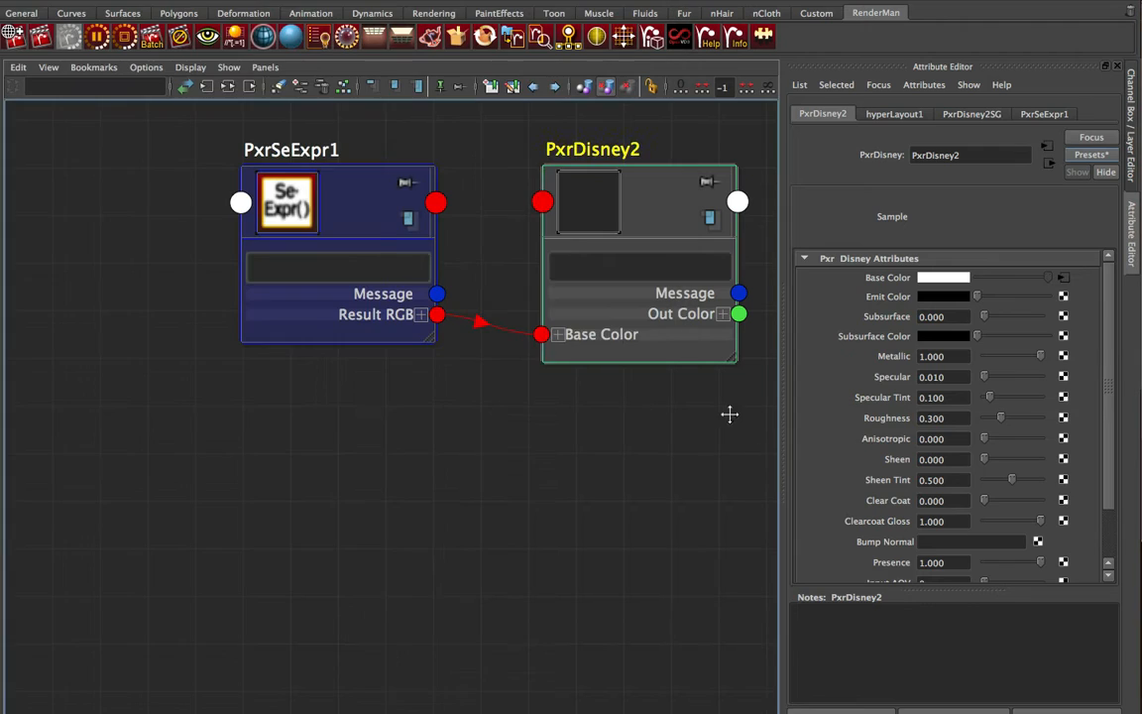
Step: Replace the settings of PxrSeExpr1 with the color_changing_paint2 preset
{"action": "left_click", "coordinate": [729, 413]}
{"action": "left_click", "coordinate": [363, 218]}
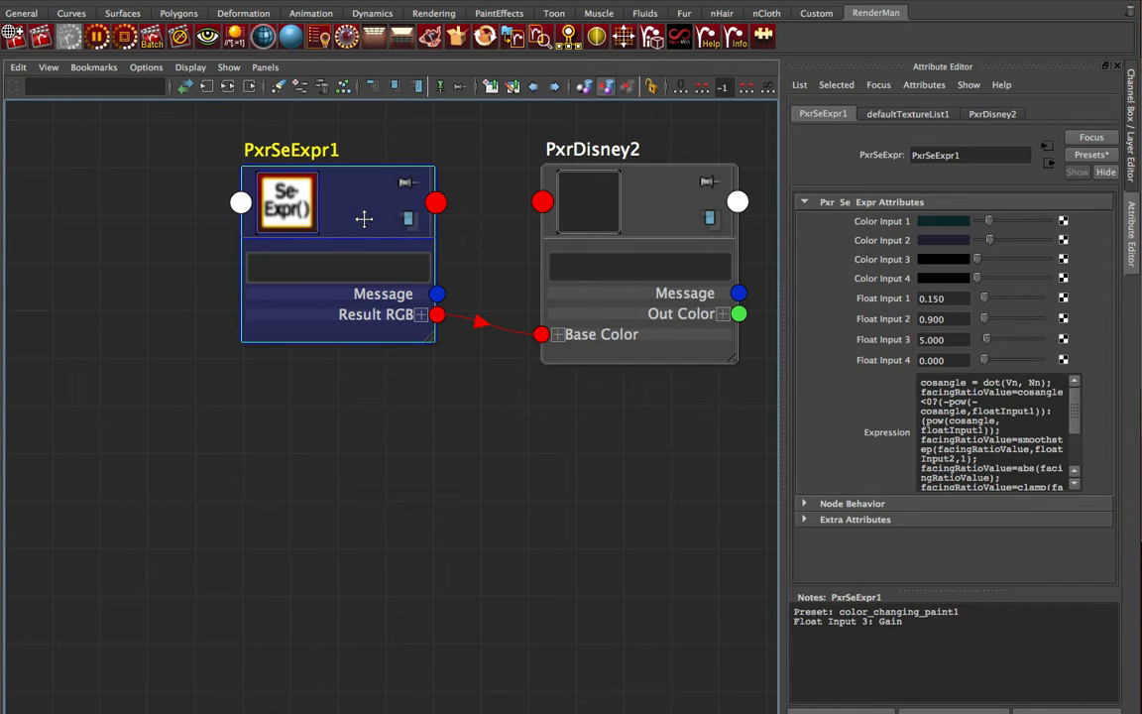
{"action": "left_click", "coordinate": [1089, 155]}
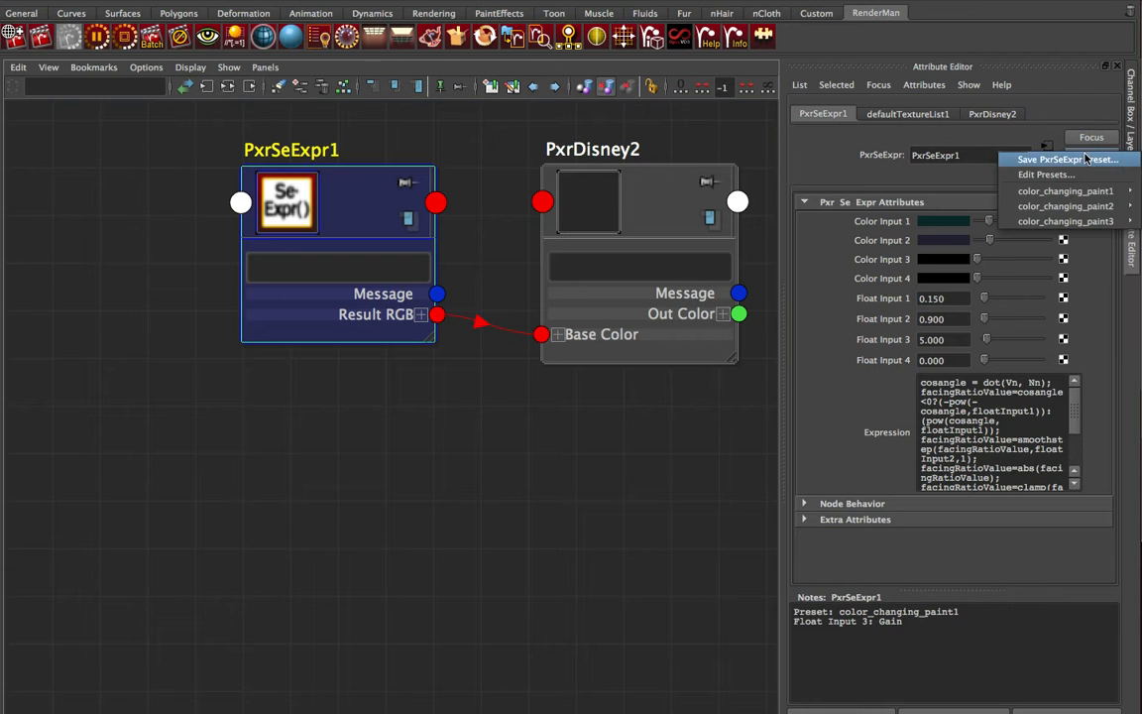
{"action": "mouse_move", "coordinate": [1087, 205]}
{"action": "left_click", "coordinate": [912, 207]}
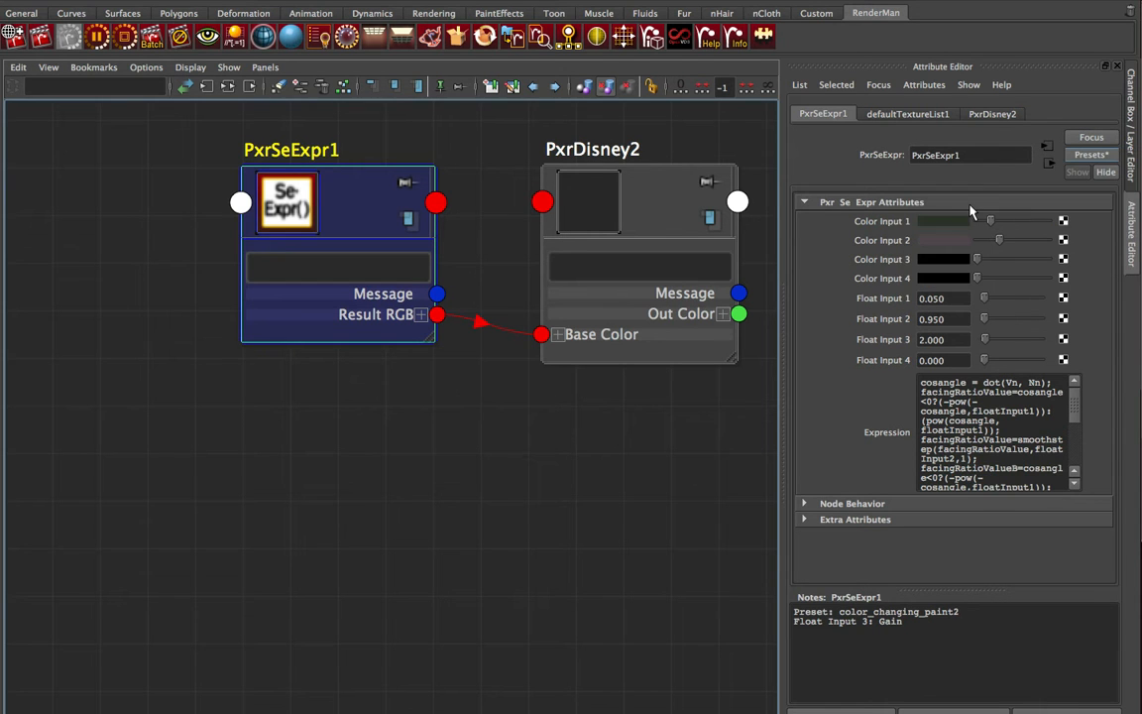
Step: Check the updated render and compare it with the color-changing-paint2 sample in the reference video LS_MERL100_PXRDisney_presets_30s.mp4
{"action": "key", "text": "super+Tab"}
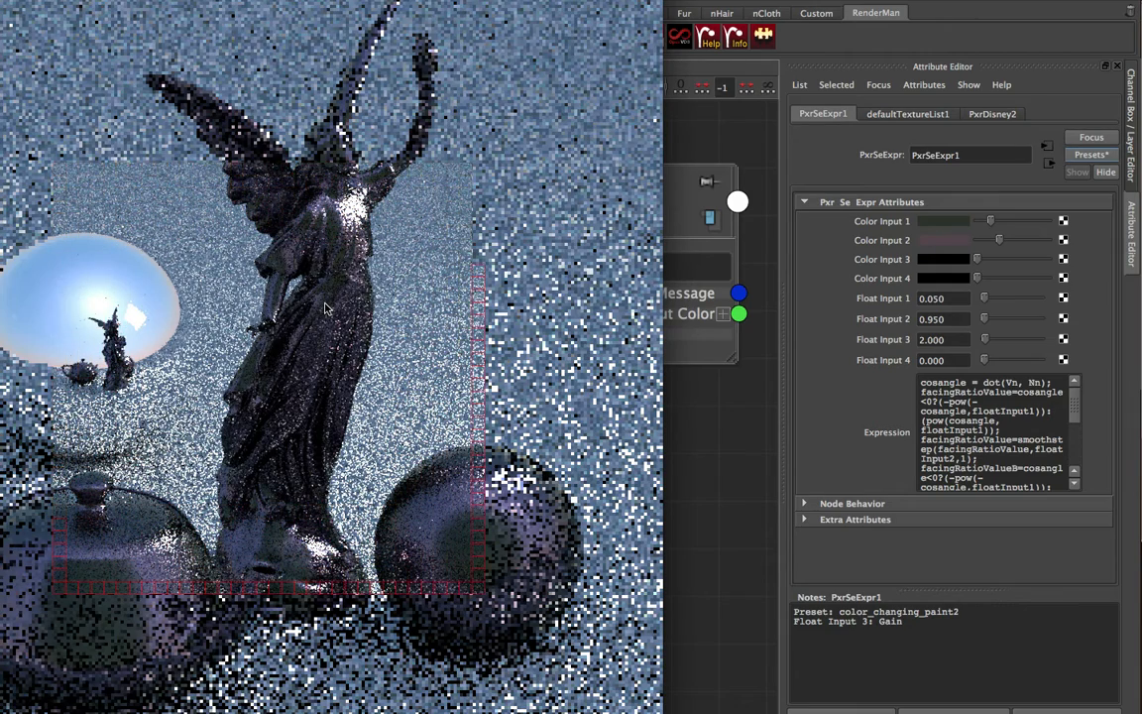
{"action": "key", "text": "super+Tab"}
{"action": "key", "text": "super+Tab"}
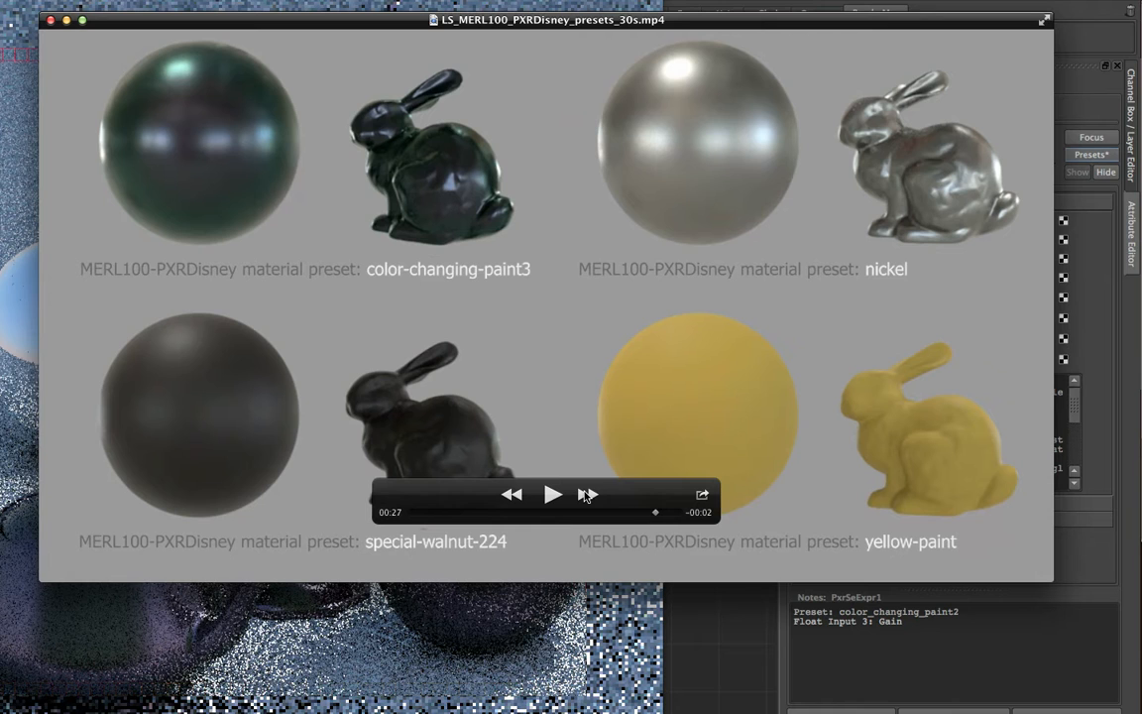
{"action": "mouse_move", "coordinate": [657, 512]}
{"action": "left_mouse_down"}
{"action": "mouse_move", "coordinate": [630, 510]}
{"action": "mouse_move", "coordinate": [645, 515]}
{"action": "left_mouse_up"}
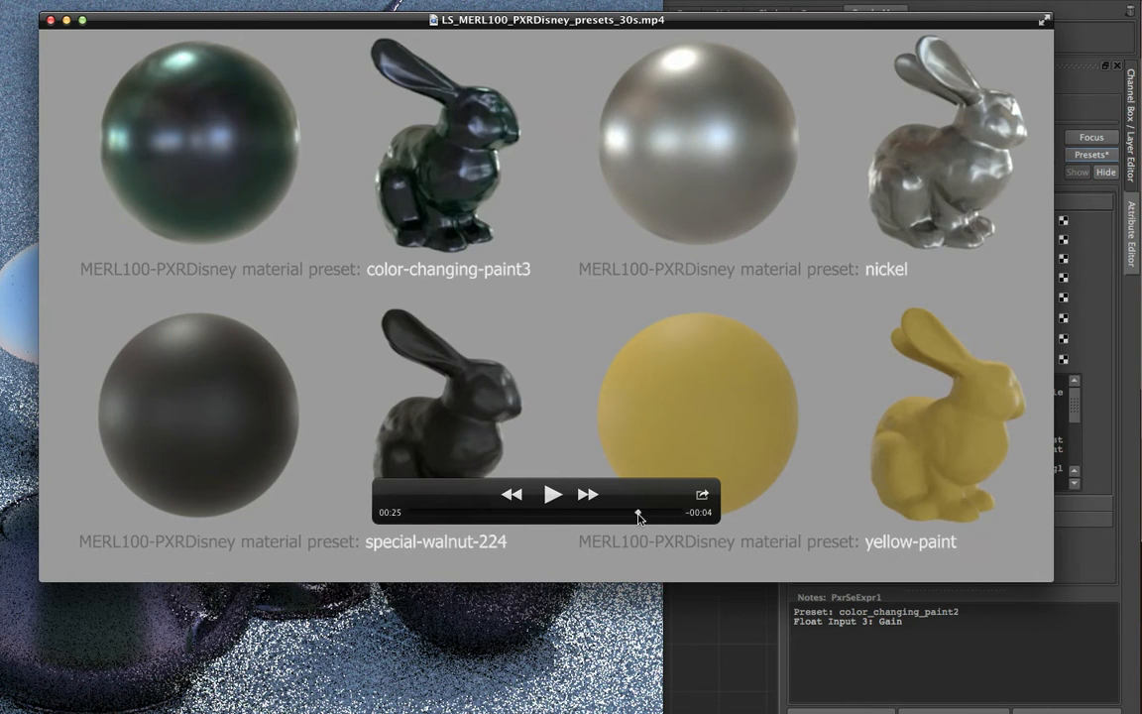
{"action": "left_click", "coordinate": [550, 495]}
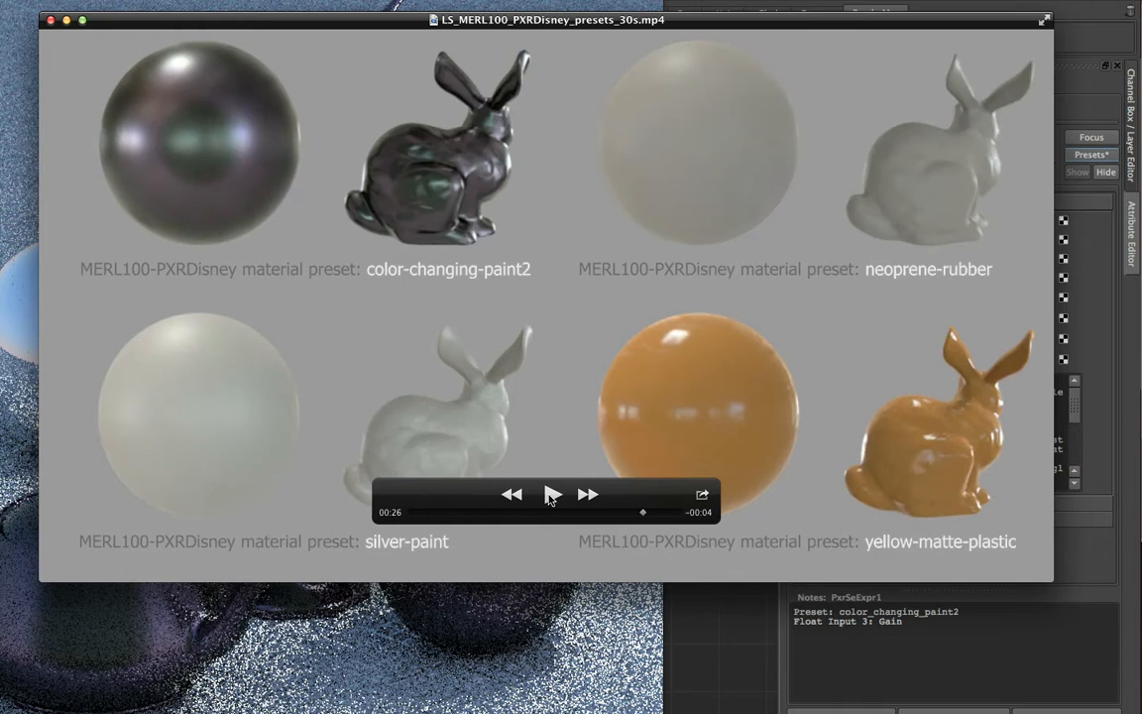
{"action": "left_click", "coordinate": [550, 495]}
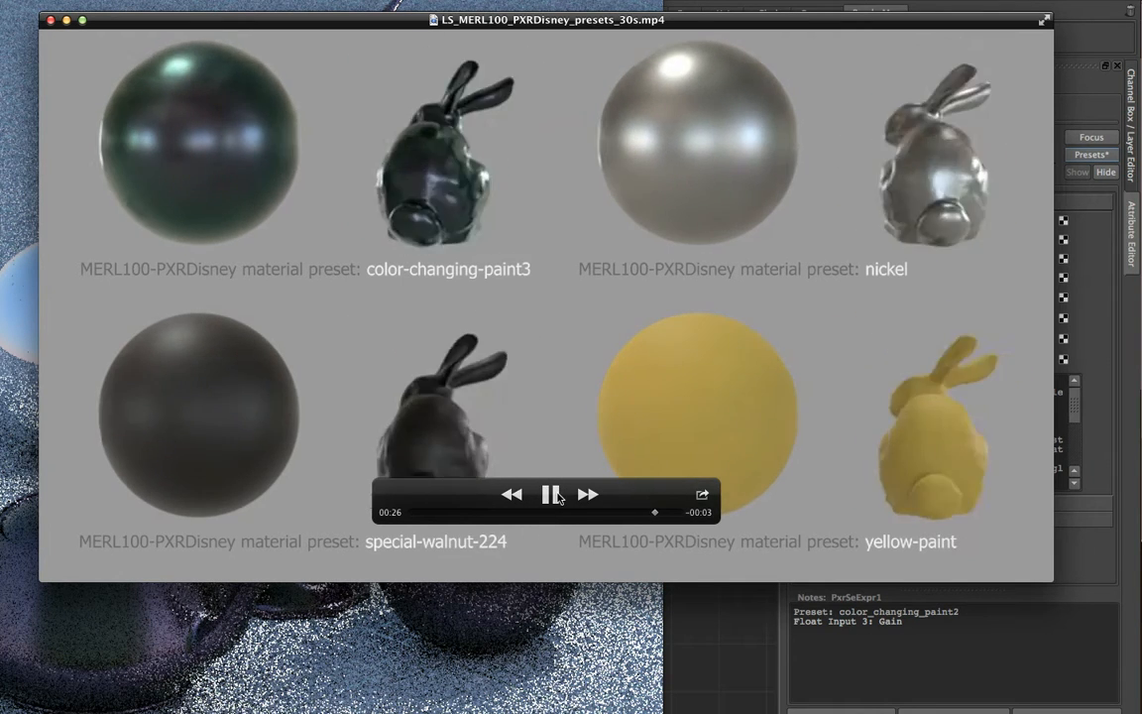
{"action": "left_click", "coordinate": [556, 496]}
{"action": "mouse_move", "coordinate": [620, 514]}
{"action": "left_mouse_down"}
{"action": "mouse_move", "coordinate": [642, 516]}
{"action": "mouse_move", "coordinate": [627, 514]}
{"action": "left_mouse_up"}
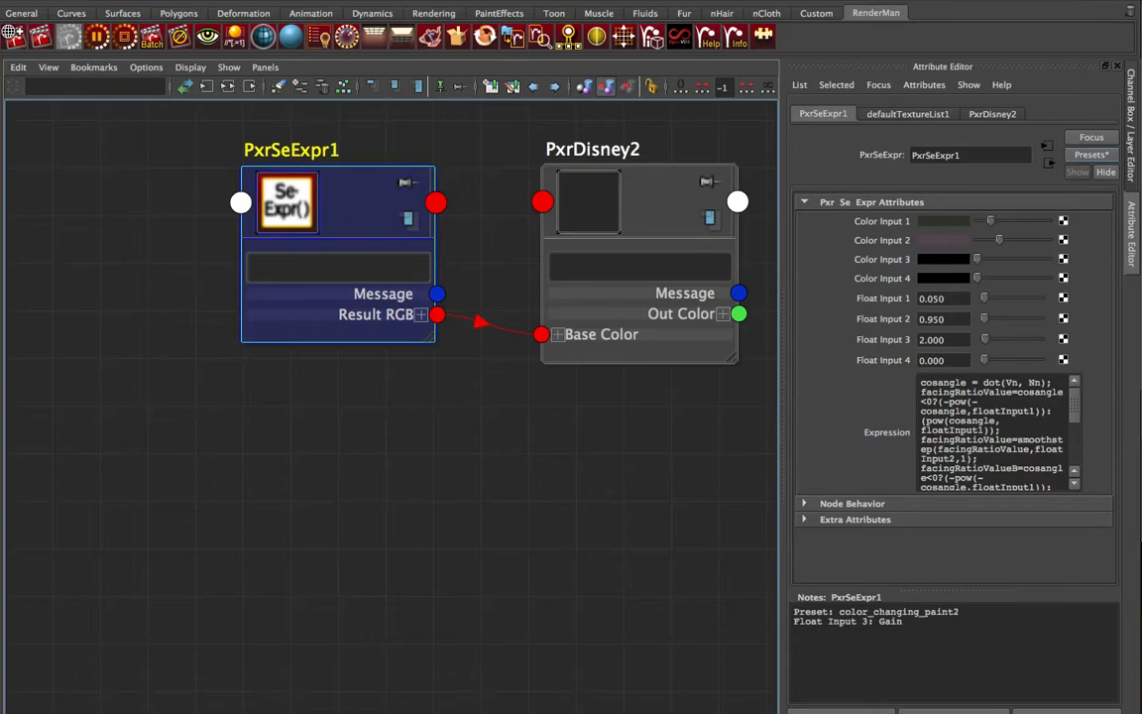
Step: Replace the settings of PxrSeExpr1 with the color_changing_paint3 preset and check the material in the render
{"action": "left_click", "coordinate": [1091, 156]}
{"action": "mouse_move", "coordinate": [1098, 194]}
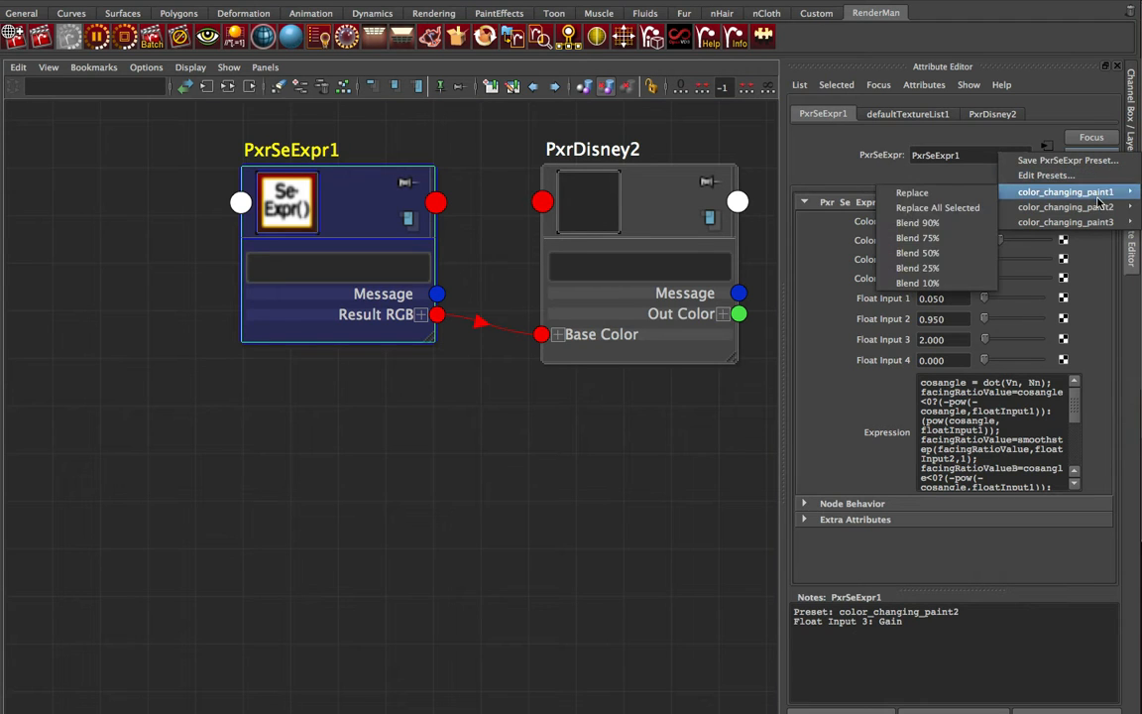
{"action": "mouse_move", "coordinate": [1034, 226]}
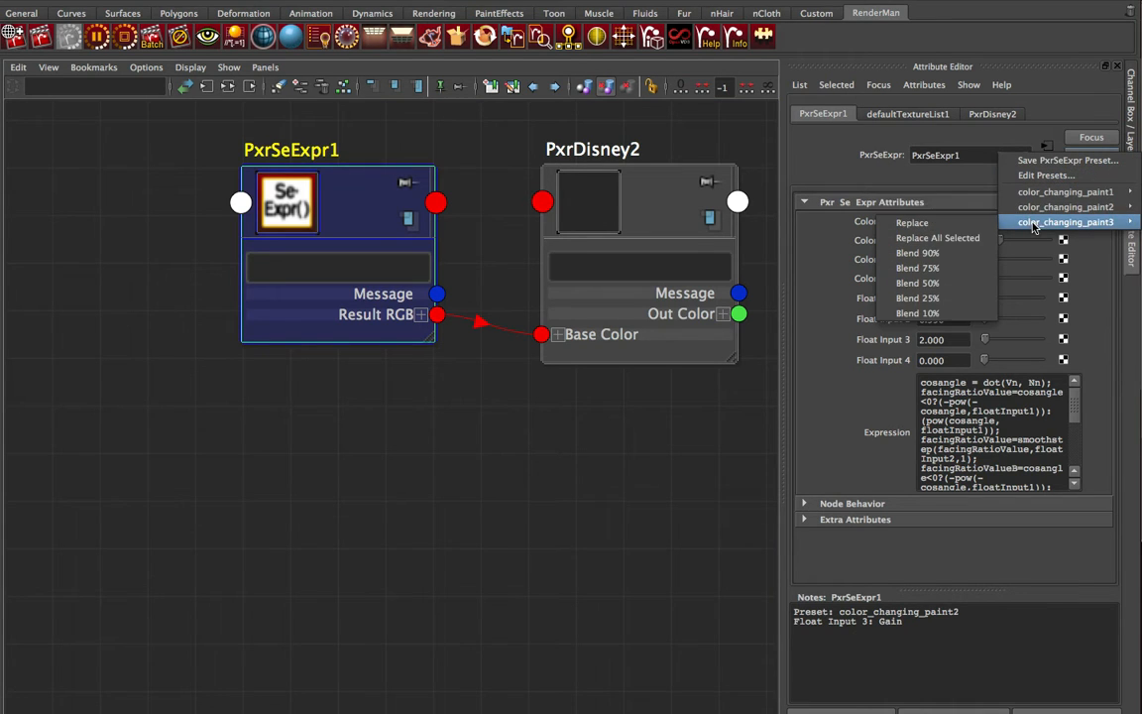
{"action": "left_click", "coordinate": [960, 224]}
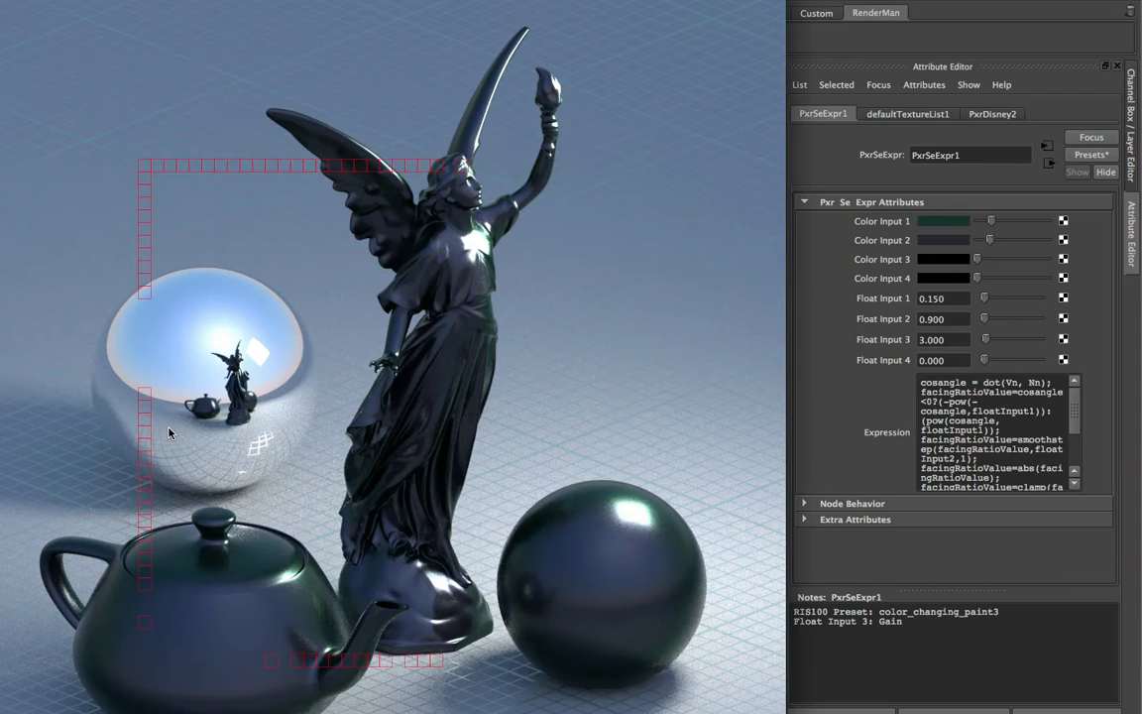